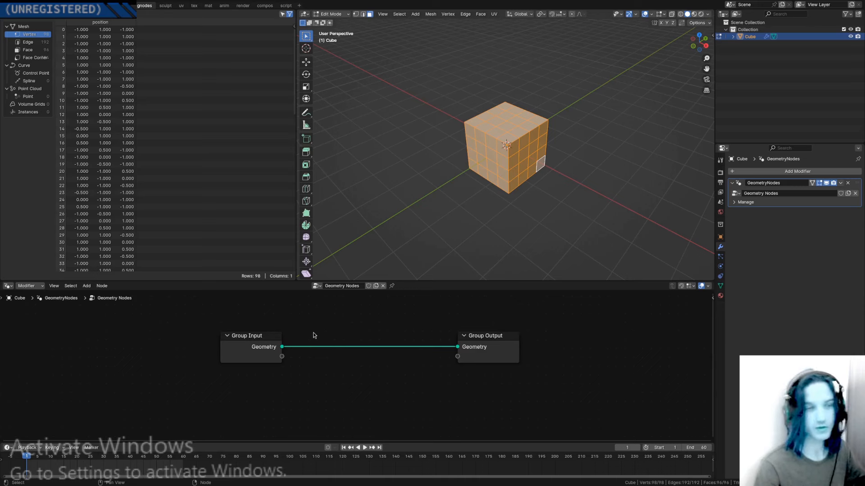
# Look through the categories of addable nodes, examining the Vector and Math utilities and the Mesh Read nodes.
pyautogui.click(86, 285)
pyautogui.moveTo(101, 314)
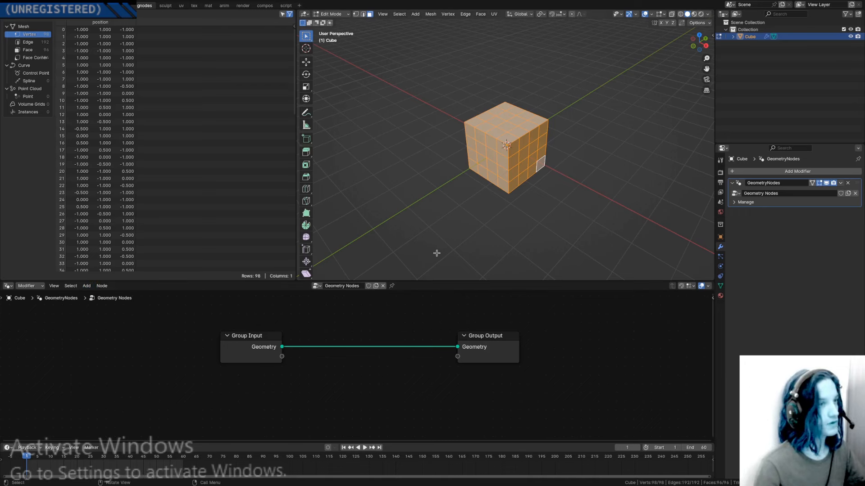
pyautogui.moveTo(436, 251); pyautogui.dragTo(433, 237, button='middle')
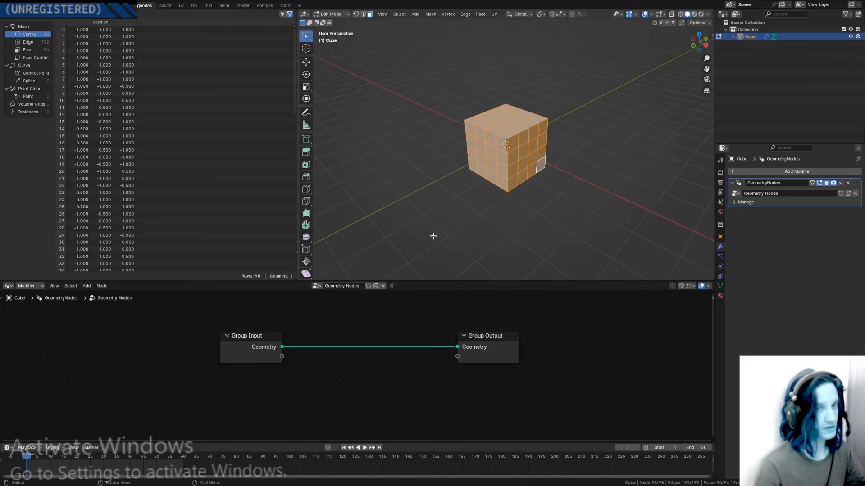
pyautogui.click(87, 285)
pyautogui.moveTo(89, 295)
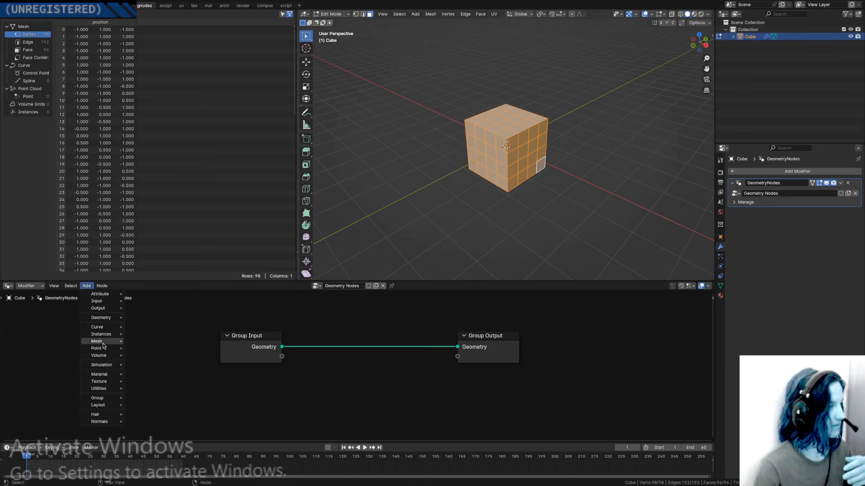
pyautogui.moveTo(103, 343)
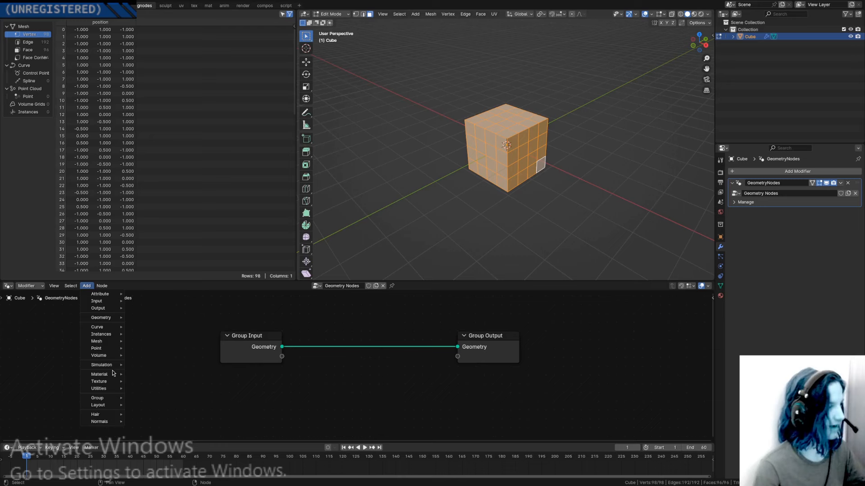
pyautogui.moveTo(108, 382)
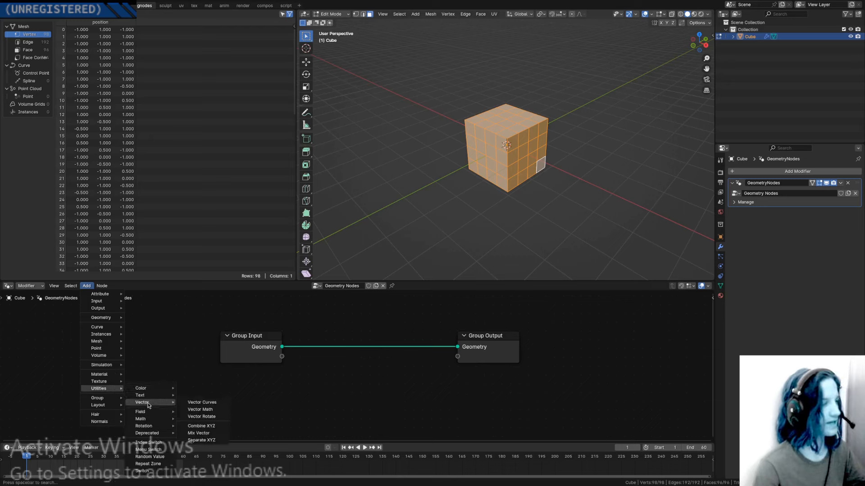
pyautogui.moveTo(155, 419)
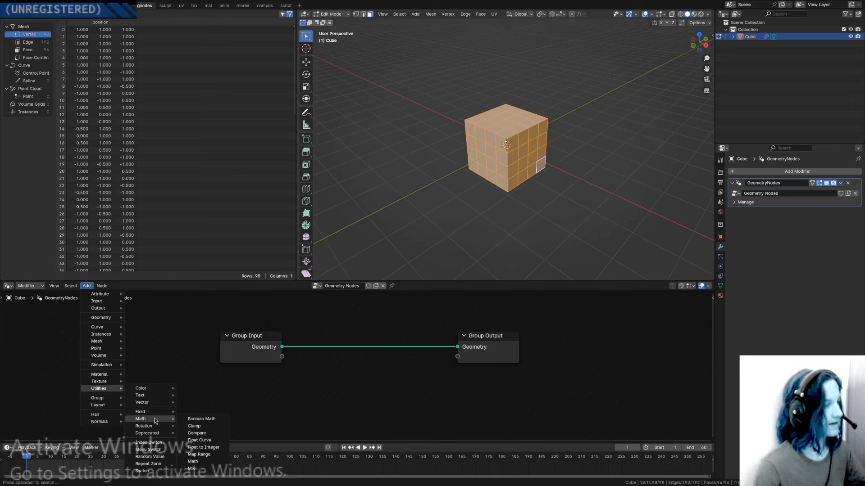
pyautogui.moveTo(161, 400)
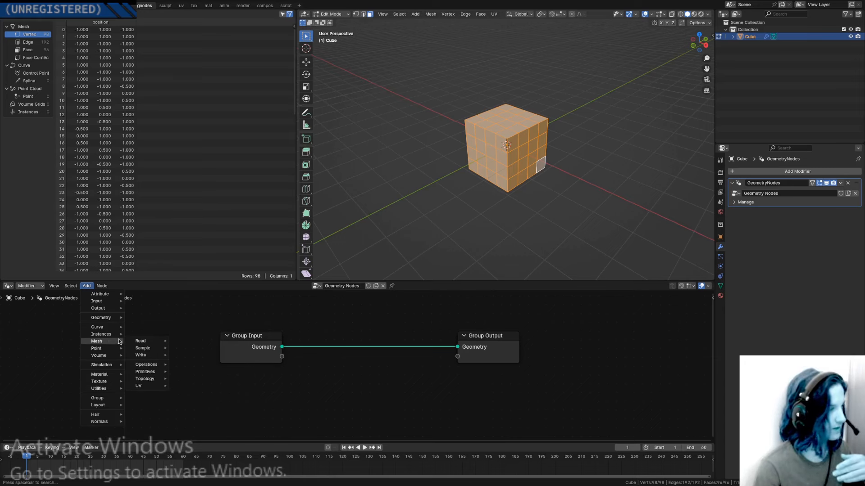
pyautogui.moveTo(137, 344)
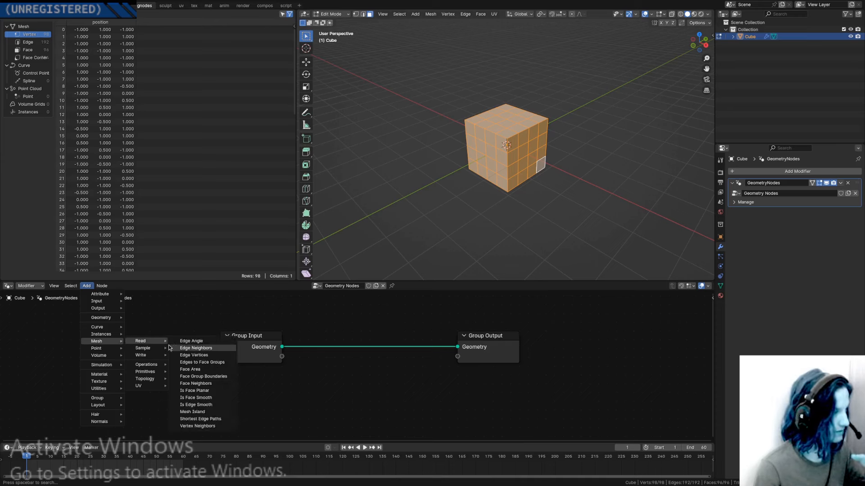
pyautogui.moveTo(152, 366)
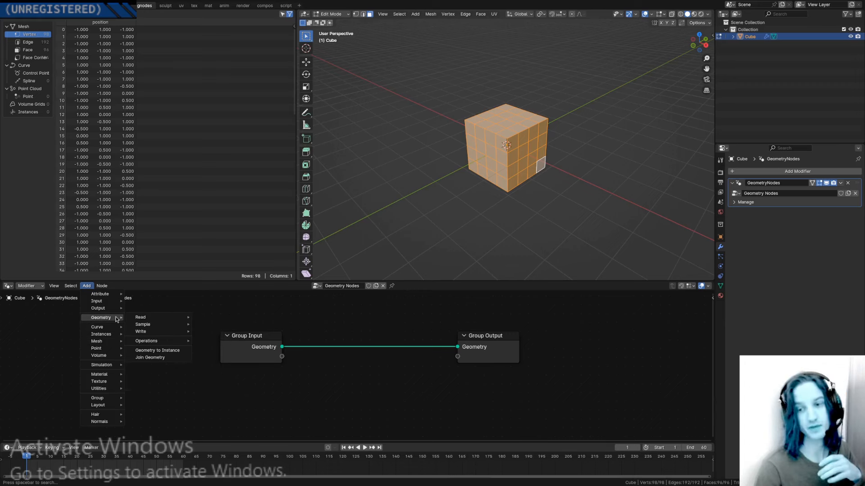
# Add a Position node and place it above the Group Input node, clear of the geometry link.
pyautogui.moveTo(154, 321)
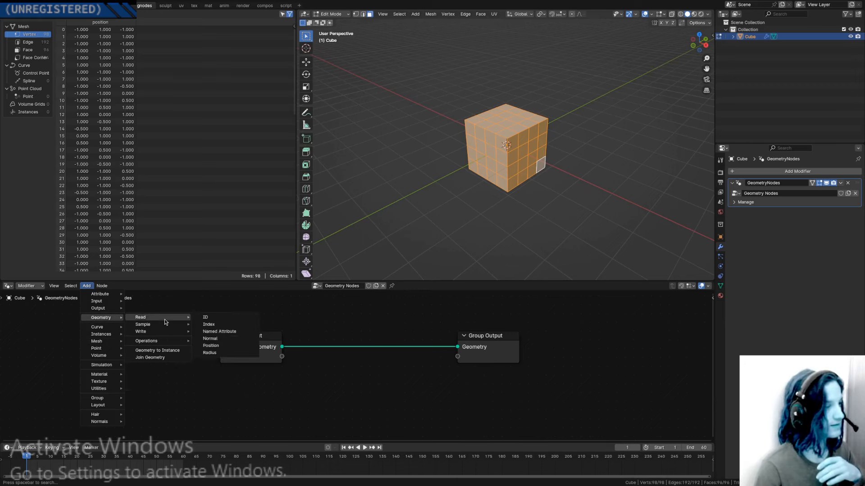
pyautogui.click(212, 345)
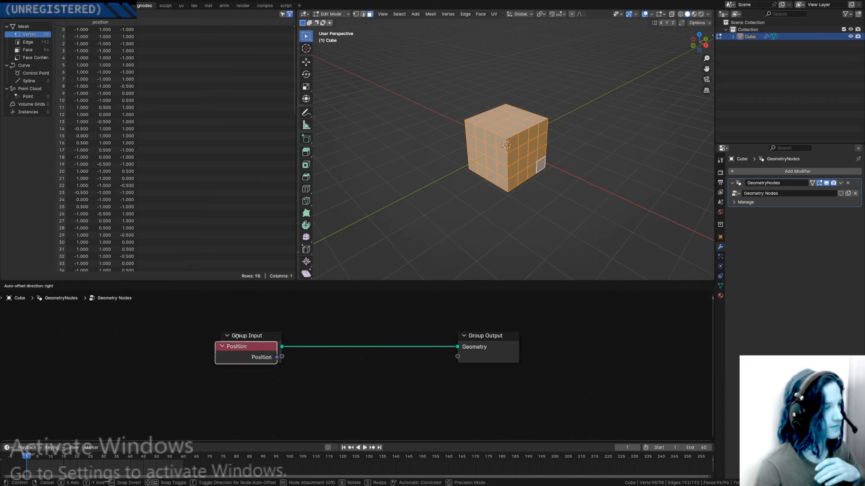
pyautogui.click(340, 305)
pyautogui.moveTo(314, 362); pyautogui.dragTo(303, 374, button='middle')
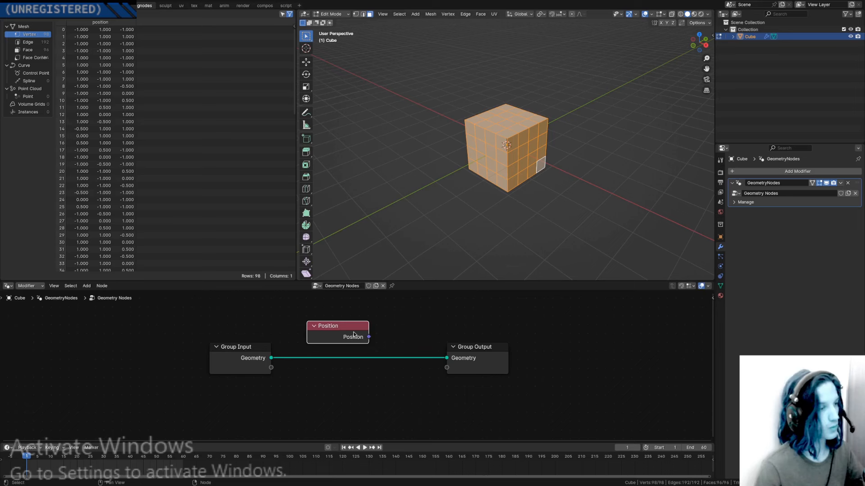
pyautogui.moveTo(354, 334); pyautogui.dragTo(310, 328)
pyautogui.click(325, 340)
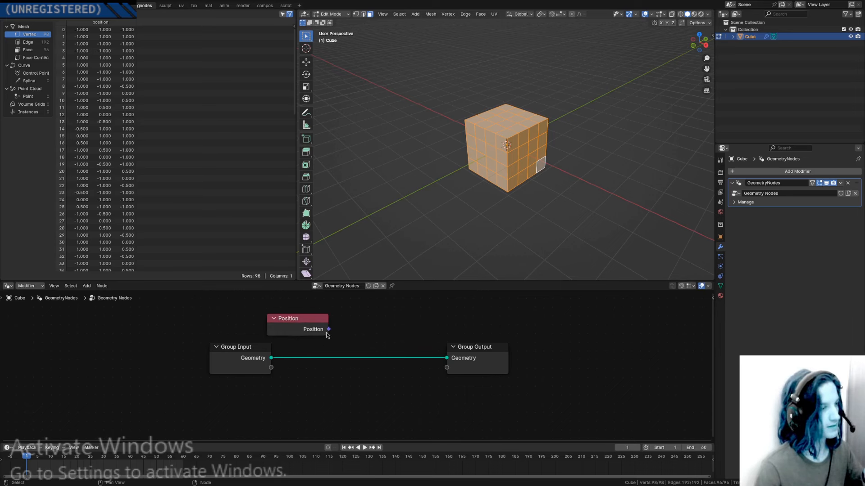
# Add a Viewer node beside the Position node and connect the Position output to its Value input.
pyautogui.click(86, 285)
pyautogui.moveTo(99, 309)
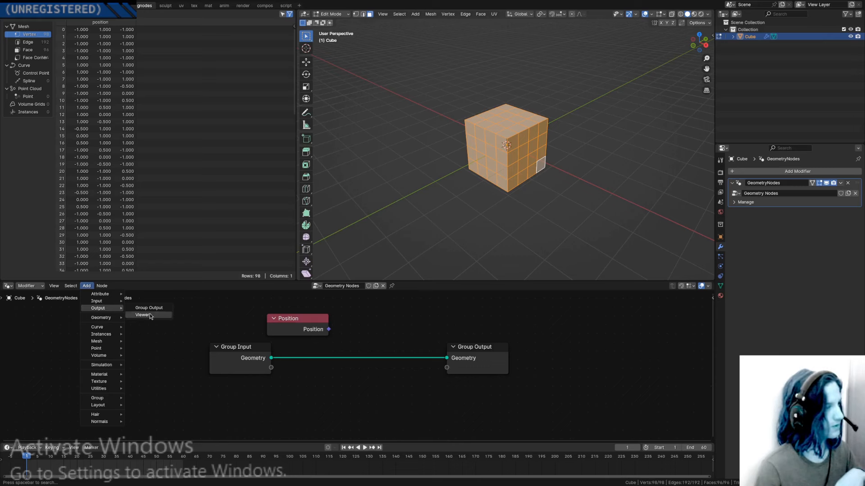
pyautogui.click(142, 314)
pyautogui.click(377, 308)
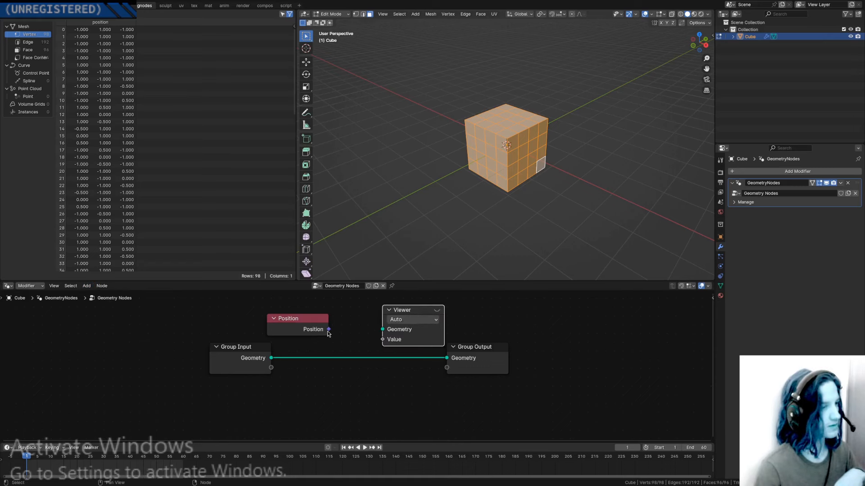
pyautogui.moveTo(328, 331); pyautogui.dragTo(382, 339)
pyautogui.click(398, 312)
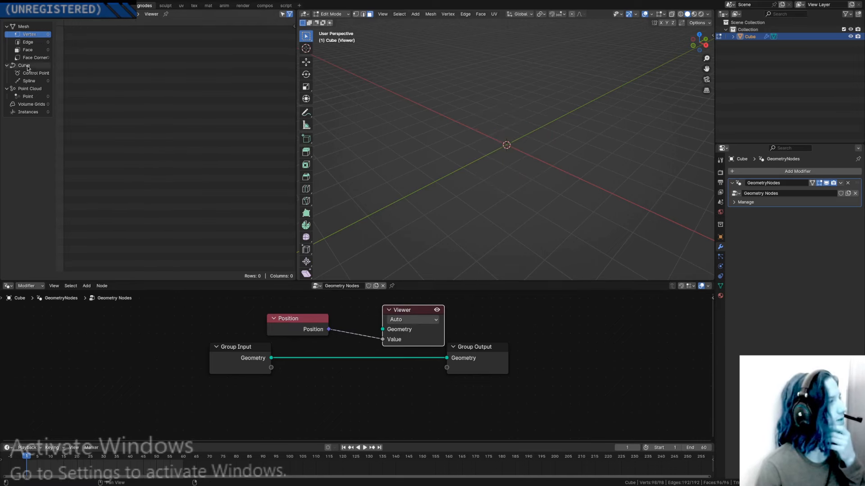
# Switch the spreadsheet to Evaluated data and examine the cube's vertex positions down to the last row.
pyautogui.click(42, 14)
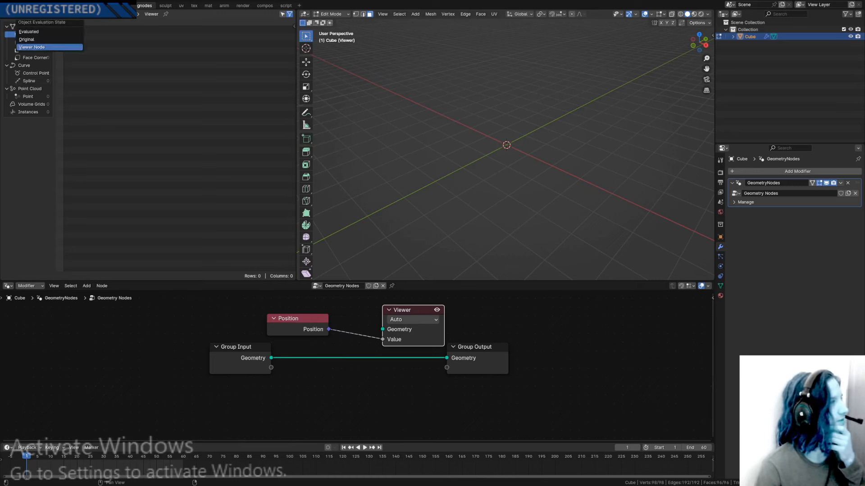
pyautogui.click(35, 33)
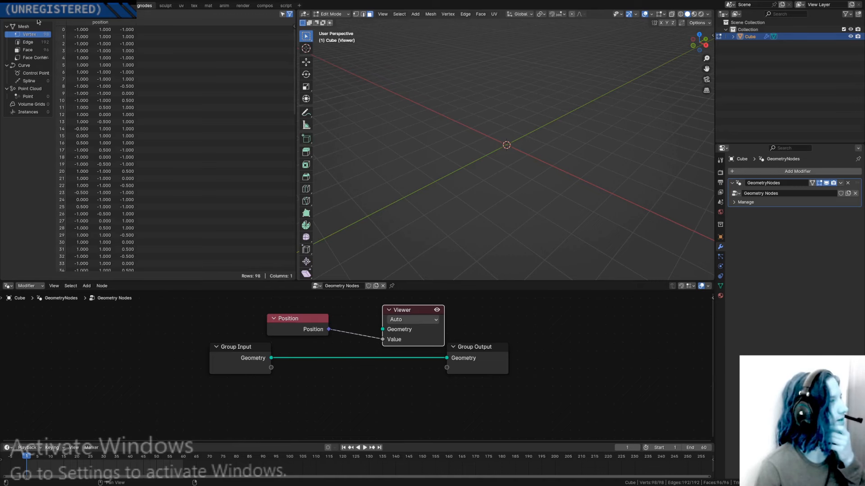
pyautogui.scroll(-10, 158, 148)
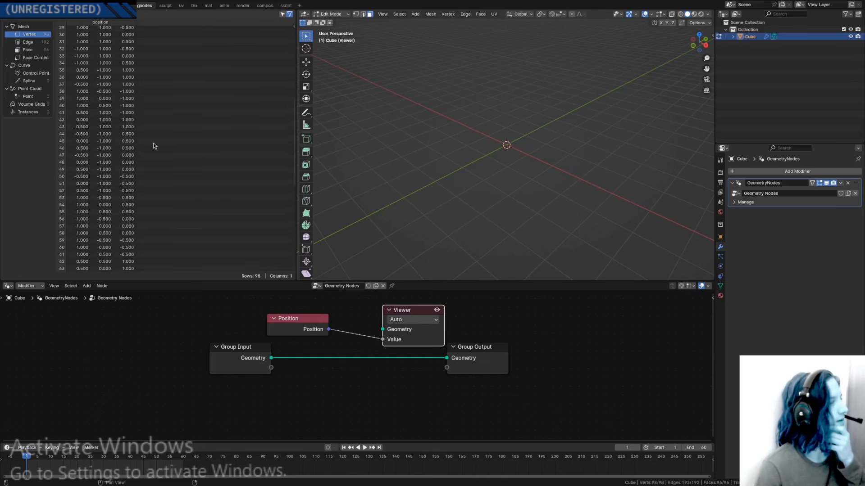
pyautogui.scroll(-5, 154, 144)
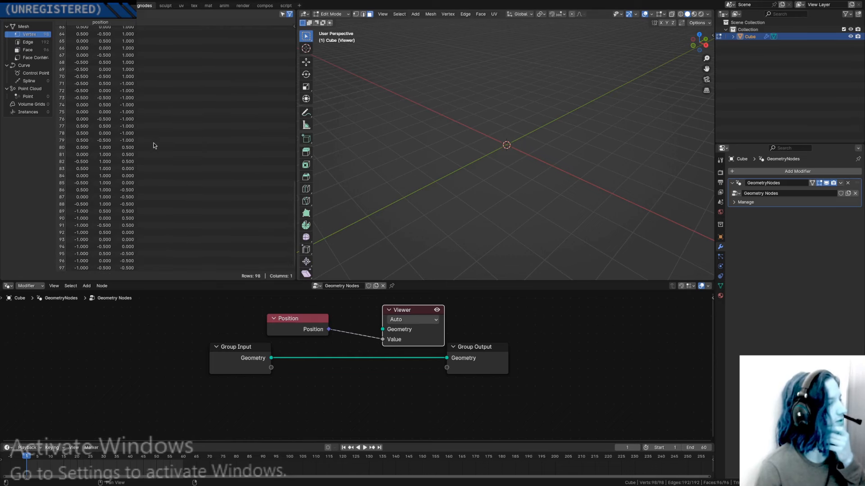
# Deactivate the Viewer node and delete both the Position and Viewer nodes.
pyautogui.click(436, 311)
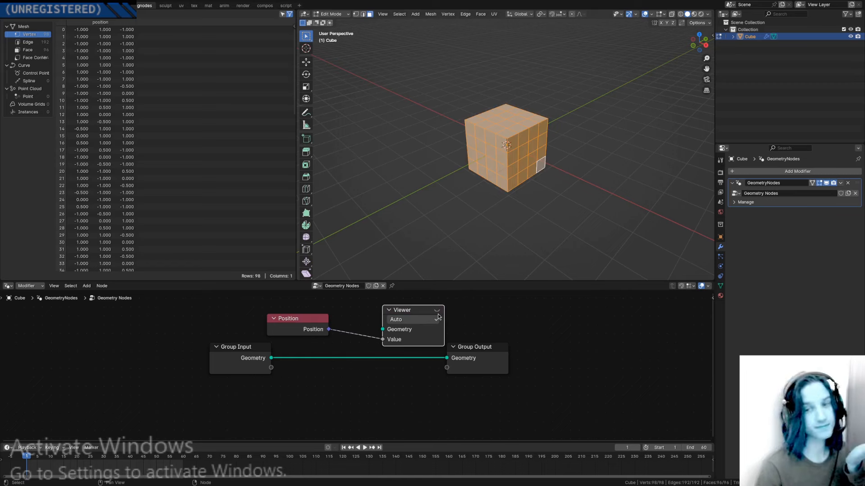
pyautogui.click(369, 318)
pyautogui.moveTo(463, 303); pyautogui.dragTo(246, 331)
pyautogui.press('x')
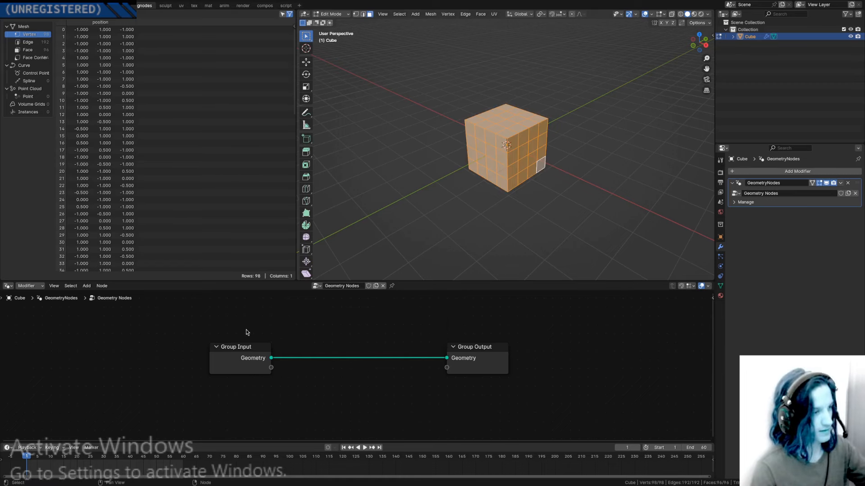
# Look through the addable Attribute nodes, the Curve Read nodes and the Mesh Read and Primitives nodes.
pyautogui.click(87, 286)
pyautogui.moveTo(107, 297)
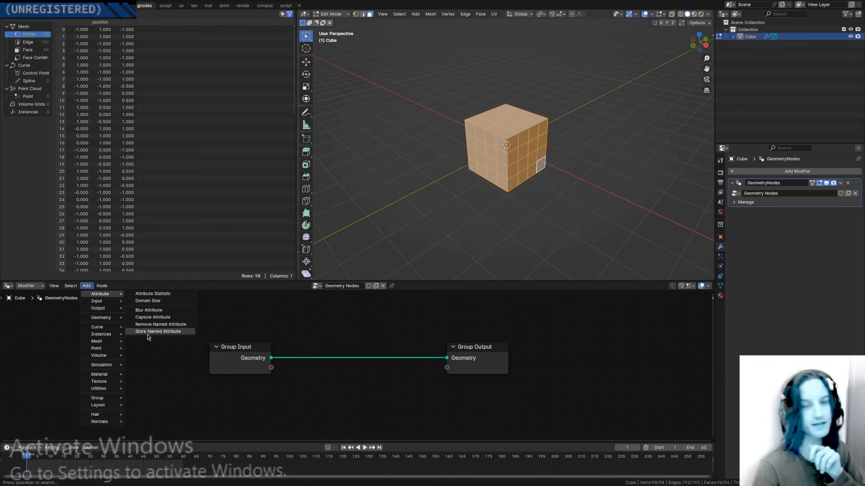
pyautogui.moveTo(110, 329)
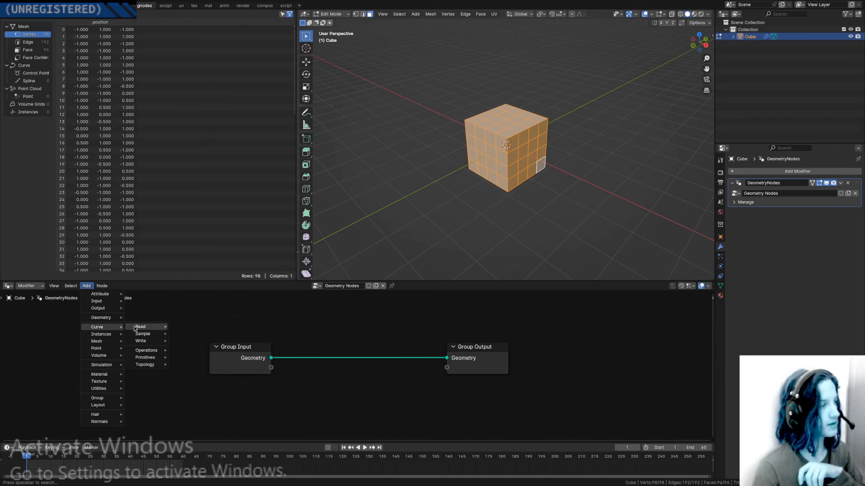
pyautogui.moveTo(138, 325)
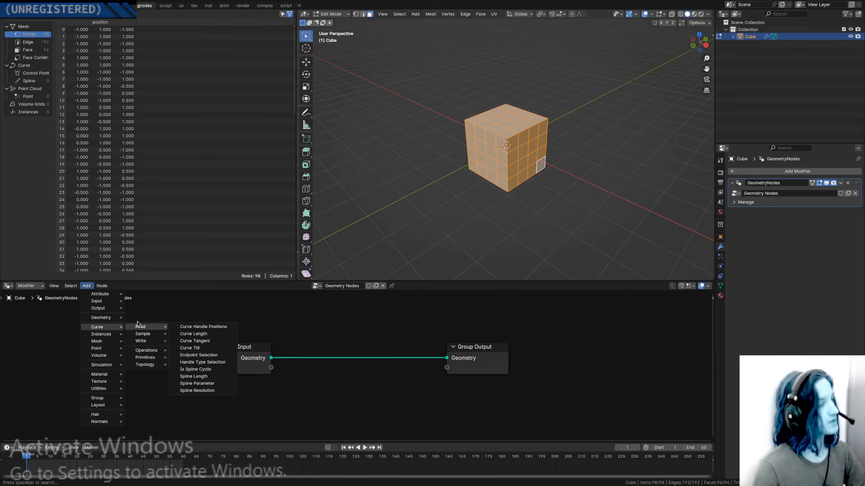
pyautogui.moveTo(108, 426)
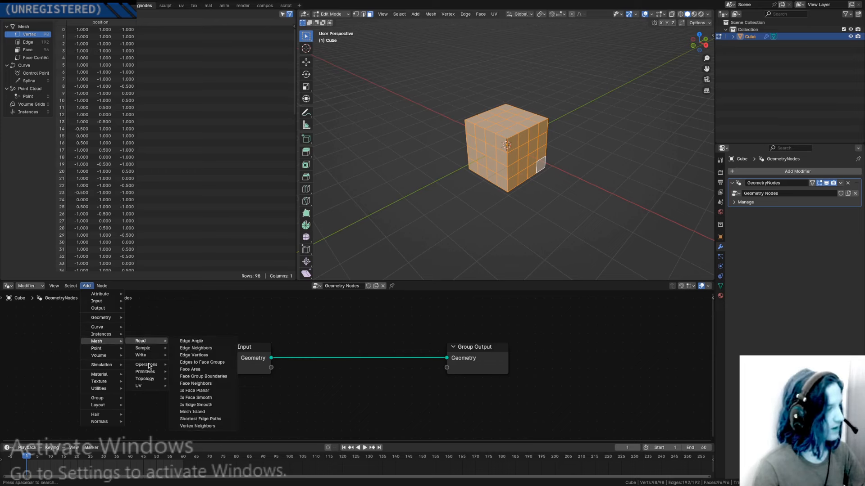
pyautogui.moveTo(148, 372)
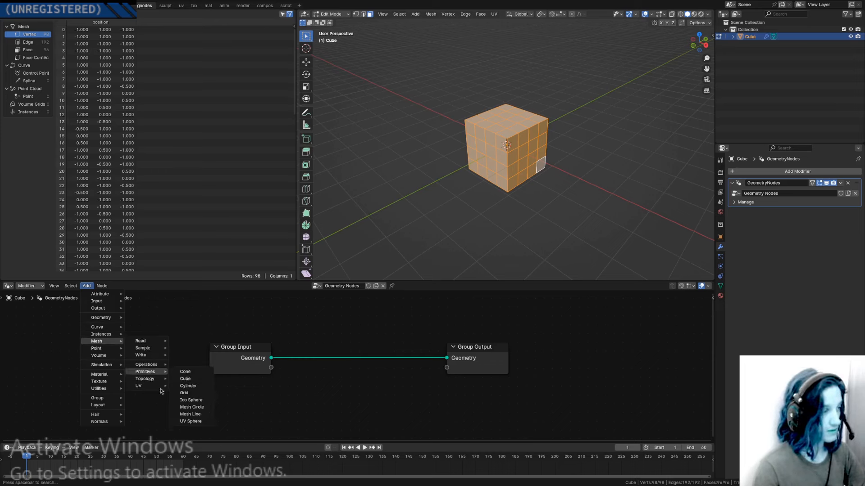
# Try placing a Math node in Add mode between Group Input and Group Output, and remove it again.
pyautogui.moveTo(152, 340)
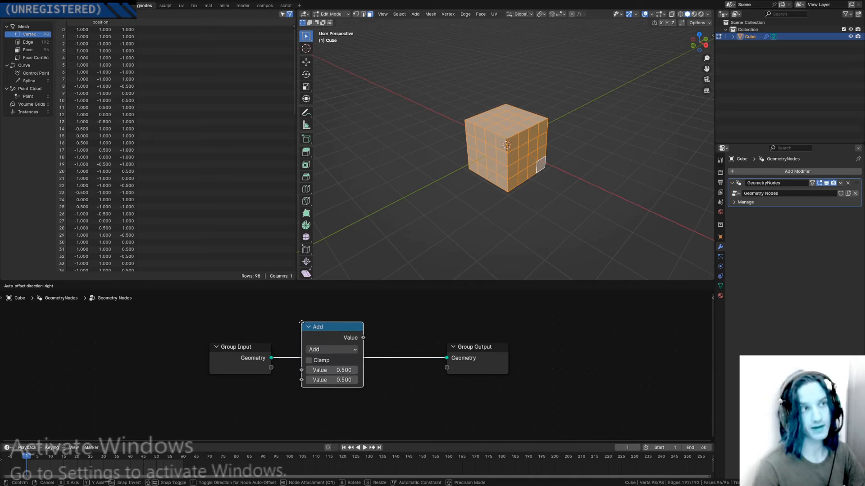
pyautogui.click(305, 323)
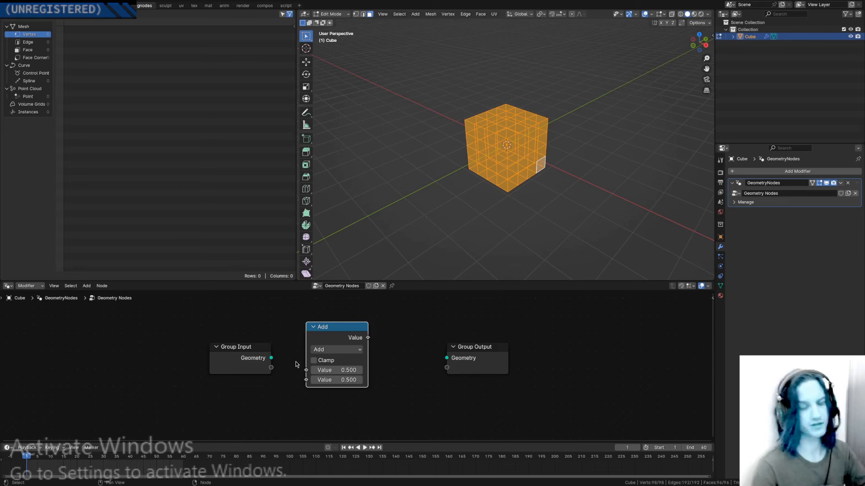
pyautogui.click(299, 319)
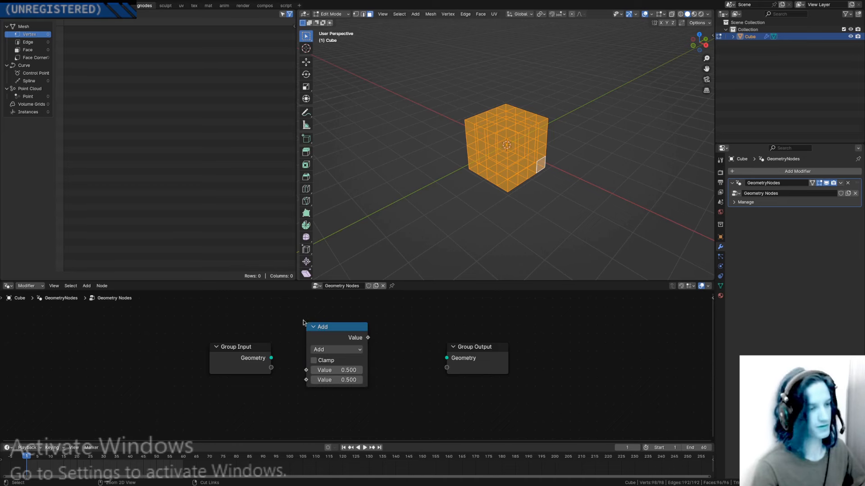
pyautogui.click(328, 331)
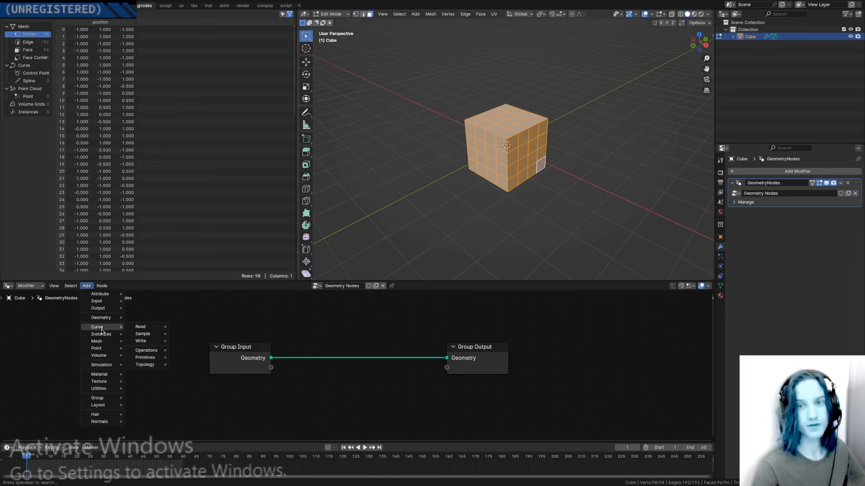
# Look through the addable Curve, Instances, Mesh, Point and Utilities node categories.
pyautogui.moveTo(120, 335)
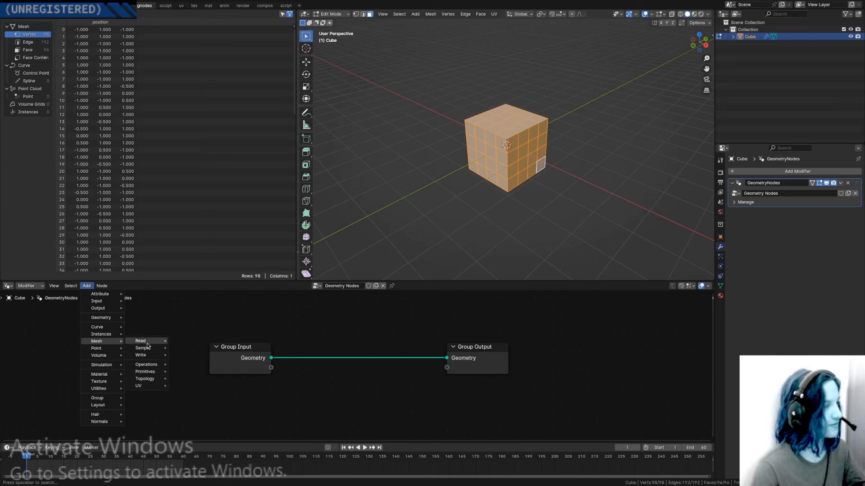
pyautogui.moveTo(156, 364)
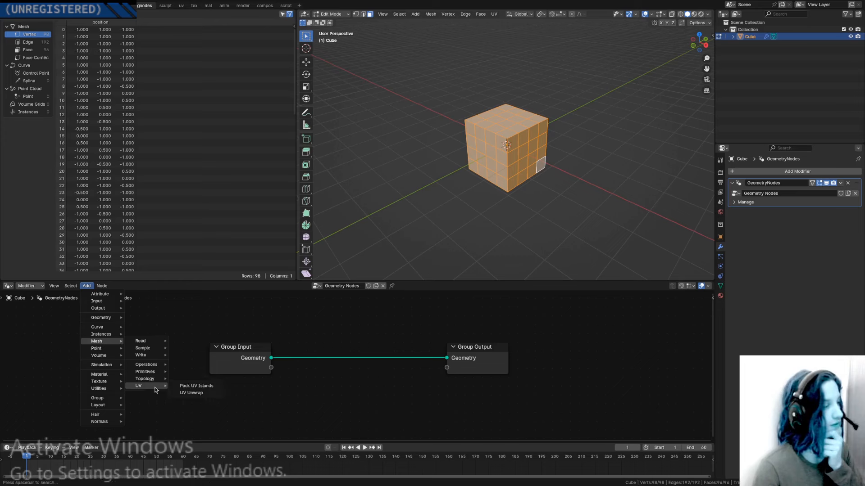
pyautogui.moveTo(109, 350)
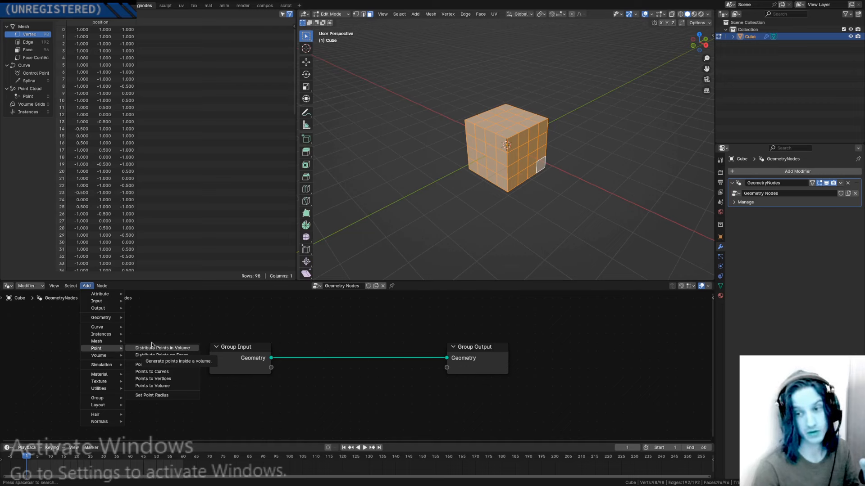
pyautogui.moveTo(122, 388)
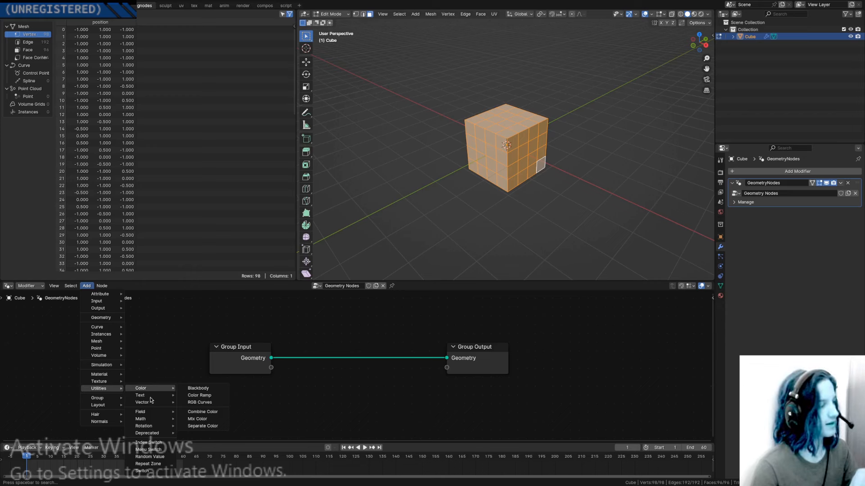
# Try placing a Vector Math node in Add mode between Group Input and Group Output, and delete it.
pyautogui.moveTo(155, 404)
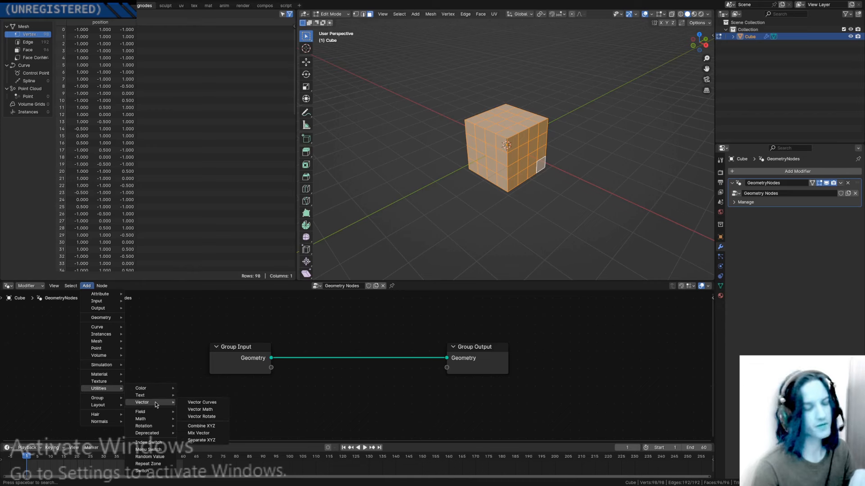
pyautogui.click(200, 409)
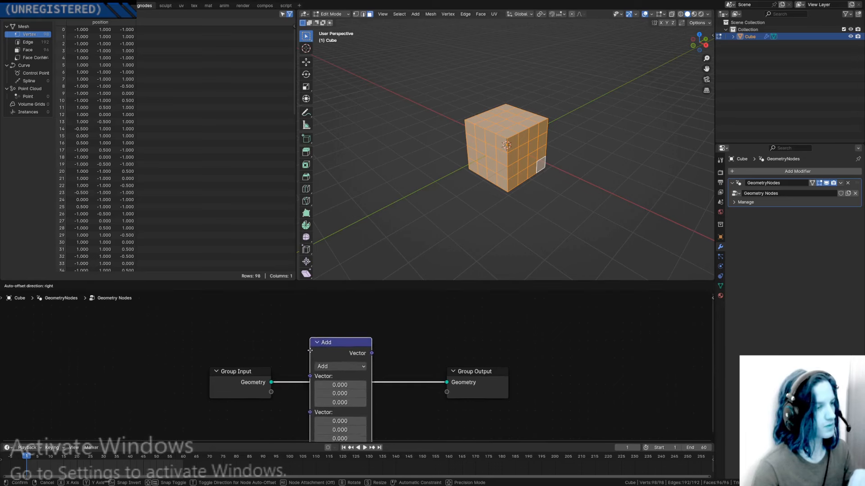
pyautogui.click(284, 342)
pyautogui.press('Delete')
# Glance at the addable Input nodes, then switch the geometry nodes type to Tool and back to Modifier.
pyautogui.click(86, 286)
pyautogui.moveTo(112, 308)
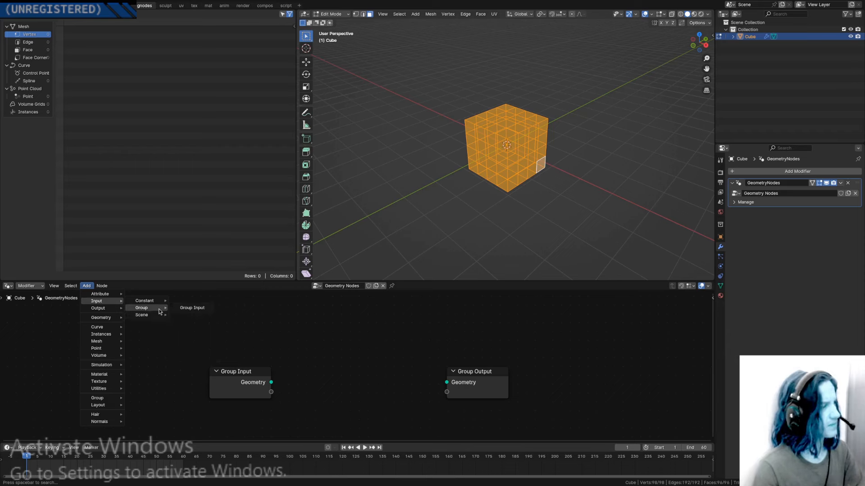
pyautogui.click(31, 286)
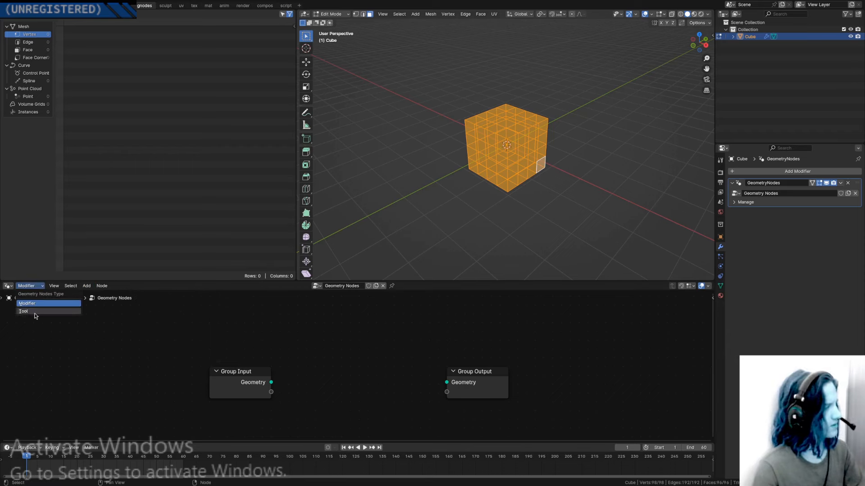
pyautogui.click(35, 311)
pyautogui.click(25, 286)
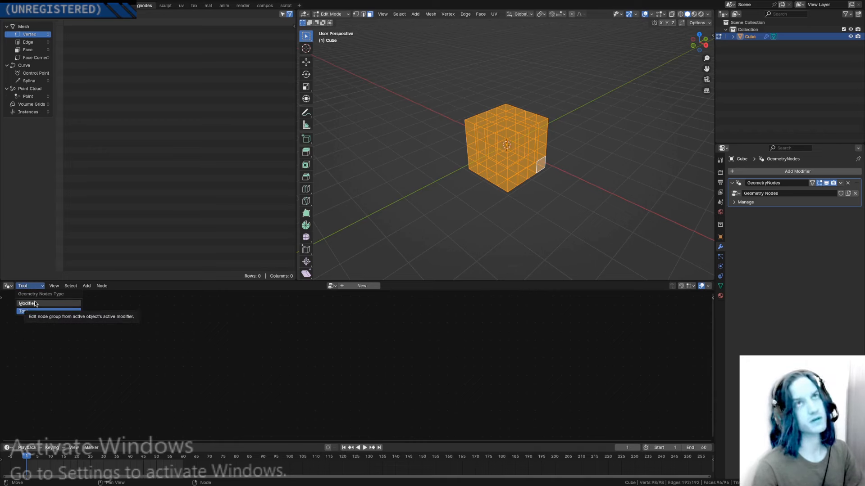
pyautogui.click(35, 303)
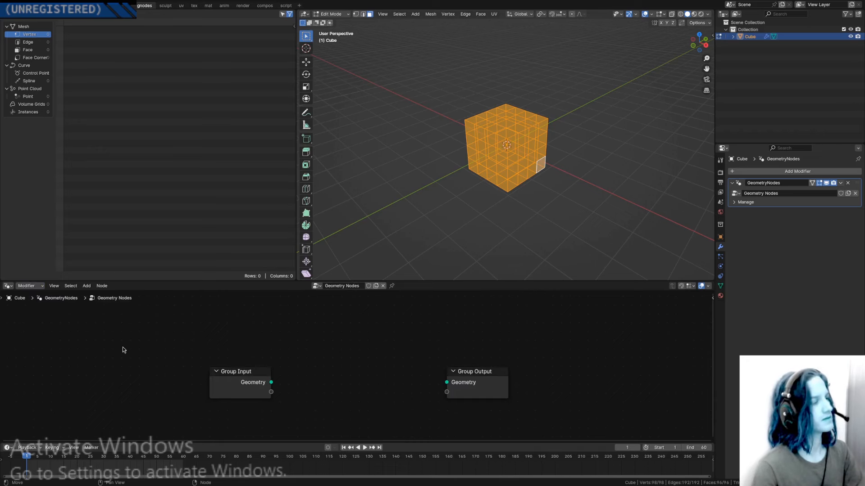
# Try adding a Points node between Group Input and Group Output, and discard it.
pyautogui.moveTo(164, 362); pyautogui.dragTo(157, 323, button='middle')
pyautogui.click(87, 285)
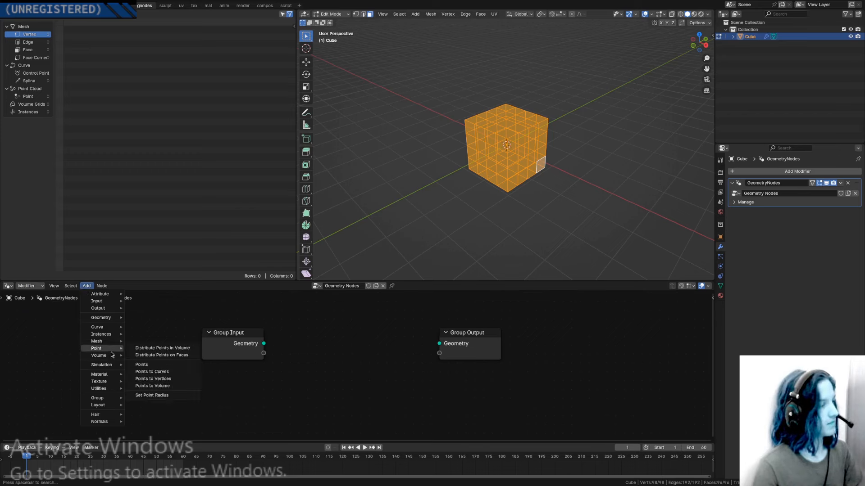
pyautogui.click(141, 364)
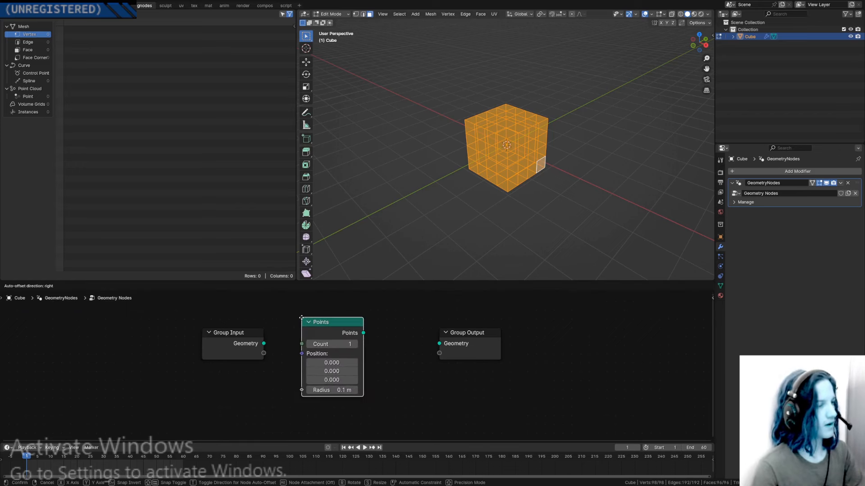
pyautogui.press('Escape')
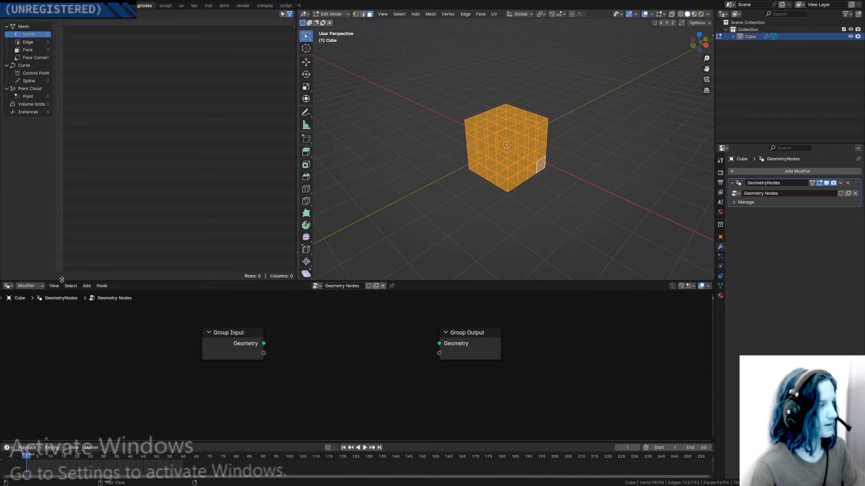
# Try adding an ID node from the Geometry Read nodes between Group Input and Group Output, and delete it.
pyautogui.click(86, 285)
pyautogui.moveTo(110, 322)
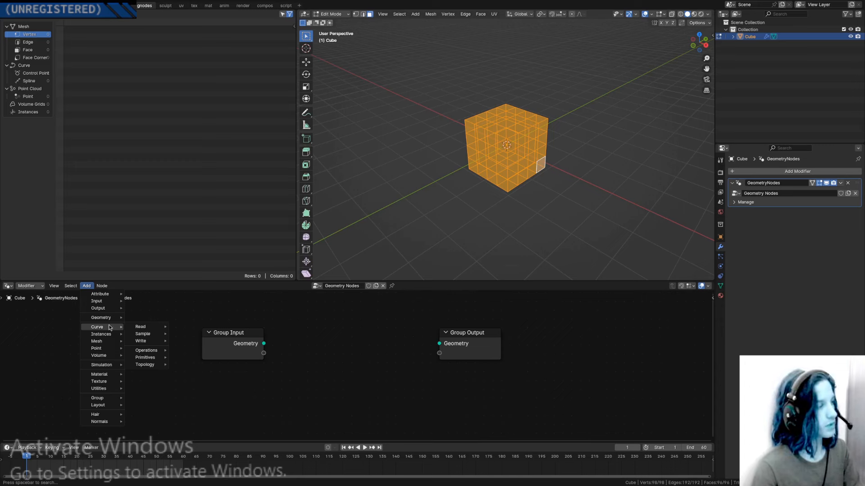
pyautogui.moveTo(108, 301)
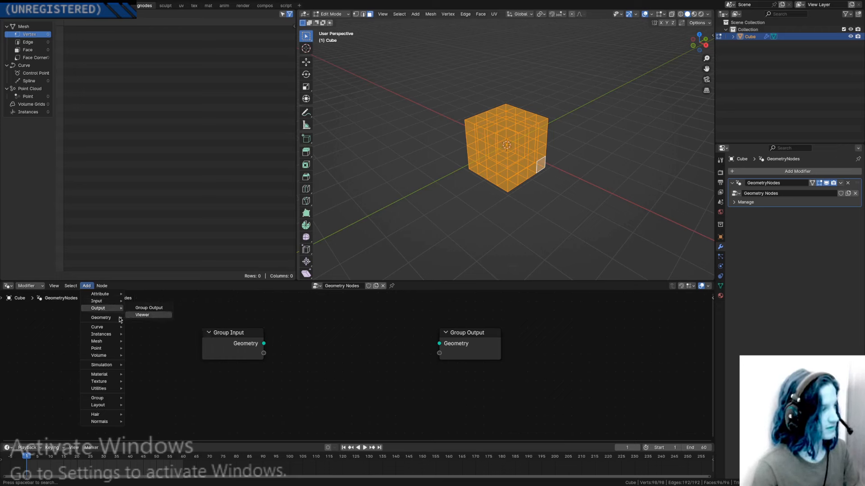
pyautogui.moveTo(143, 317)
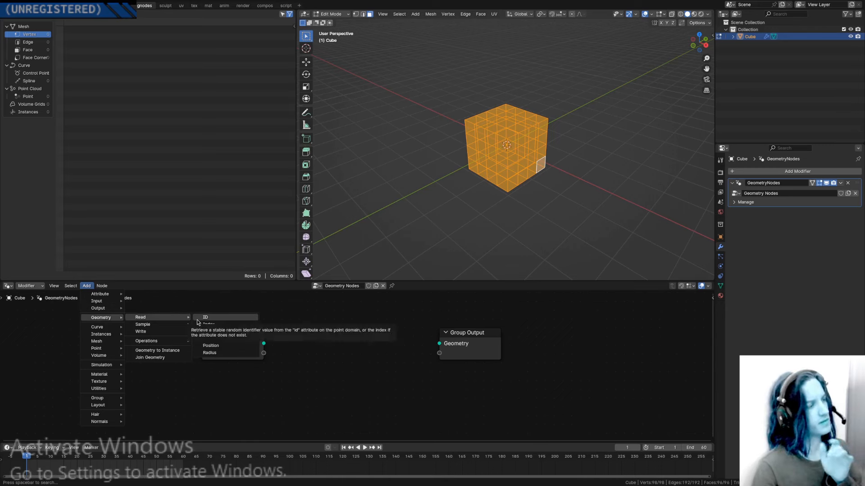
pyautogui.click(203, 318)
pyautogui.click(304, 335)
pyautogui.click(87, 286)
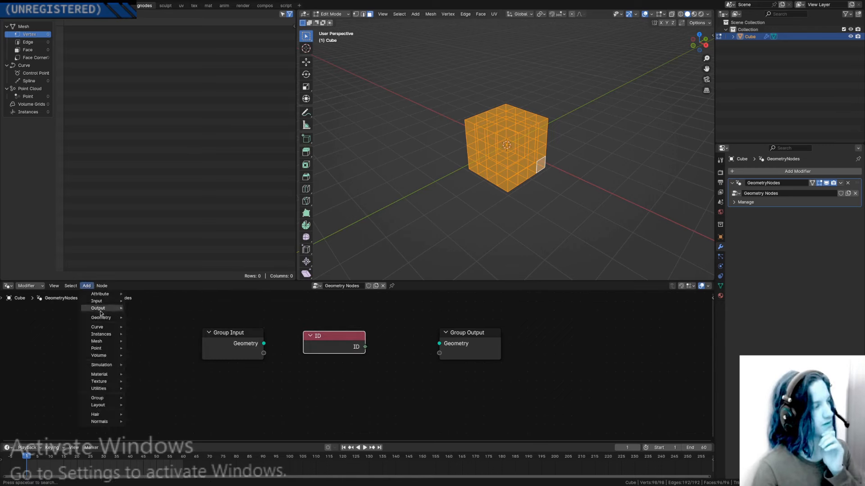
pyautogui.press('x')
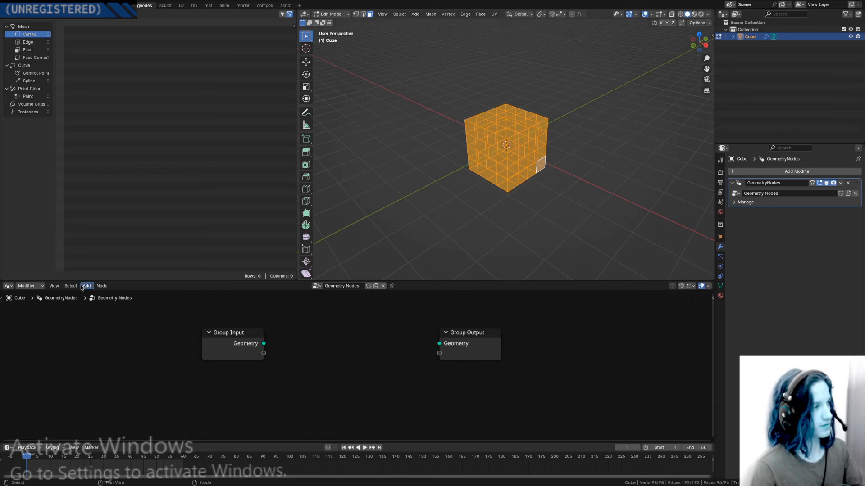
# Add a Separate Components node from the Geometry Operations and feed it with Group Input's Geometry.
pyautogui.click(84, 286)
pyautogui.moveTo(101, 313)
pyautogui.moveTo(117, 327)
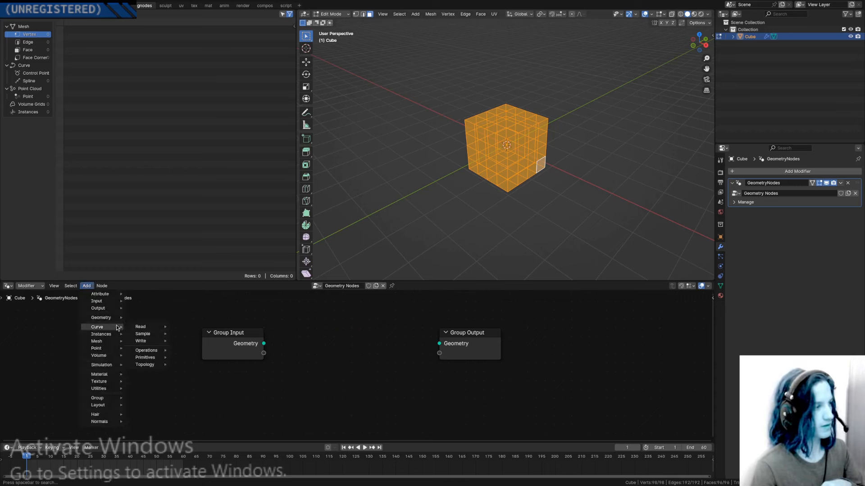
pyautogui.moveTo(143, 325)
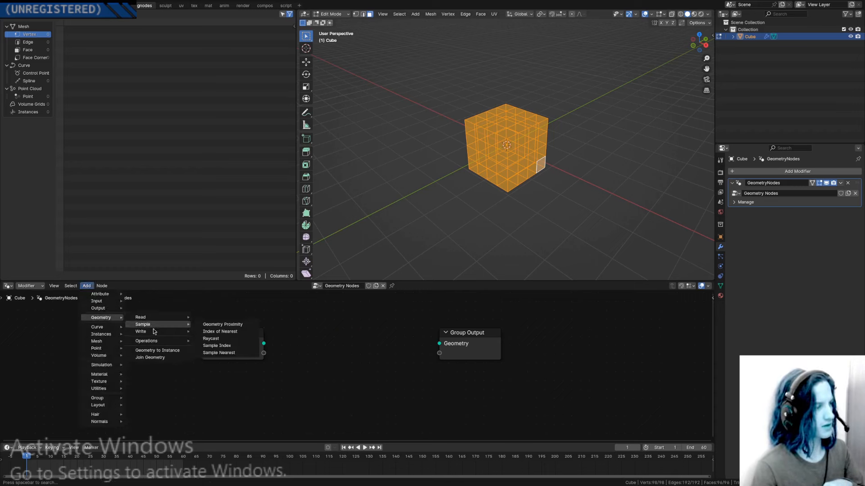
pyautogui.moveTo(169, 342)
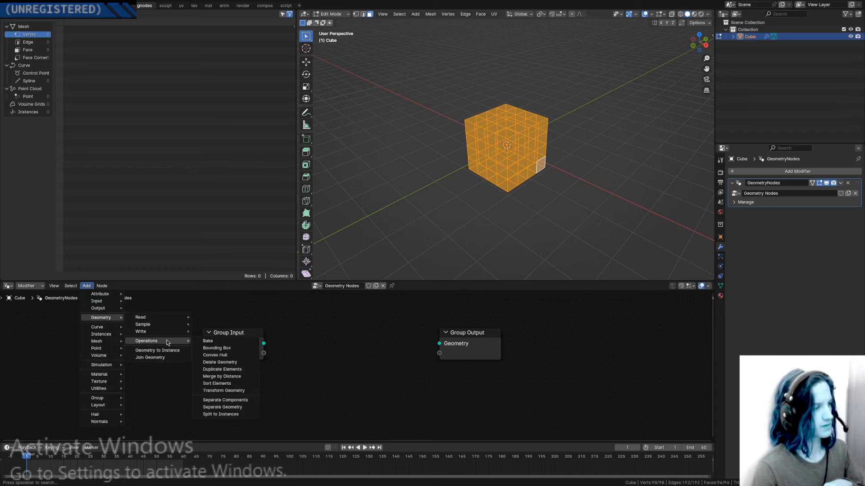
pyautogui.click(230, 400)
pyautogui.click(276, 318)
pyautogui.moveTo(263, 344); pyautogui.dragTo(290, 346)
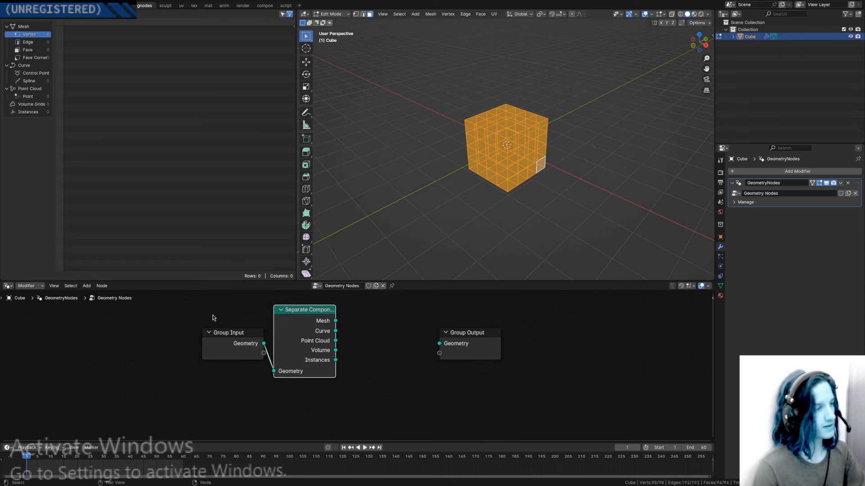
pyautogui.click(153, 323)
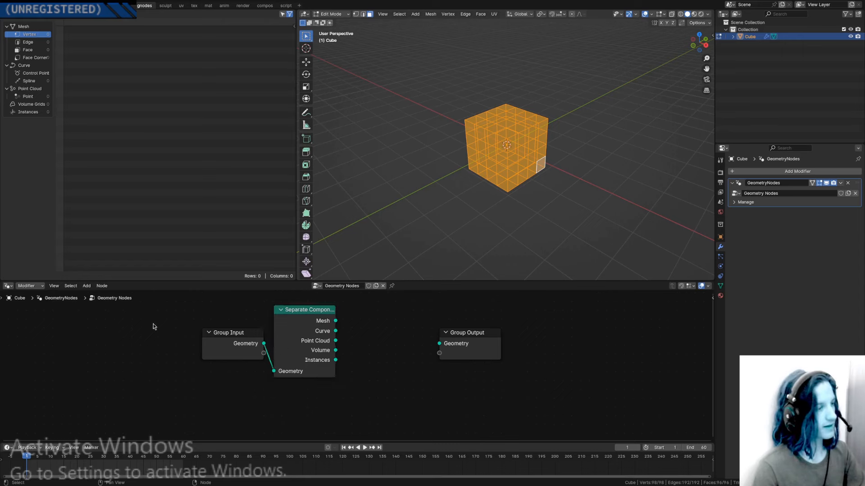
# Attach a Mesh to Points node to Separate Components' Mesh output and move the linked nodes away from Group Output.
pyautogui.click(88, 288)
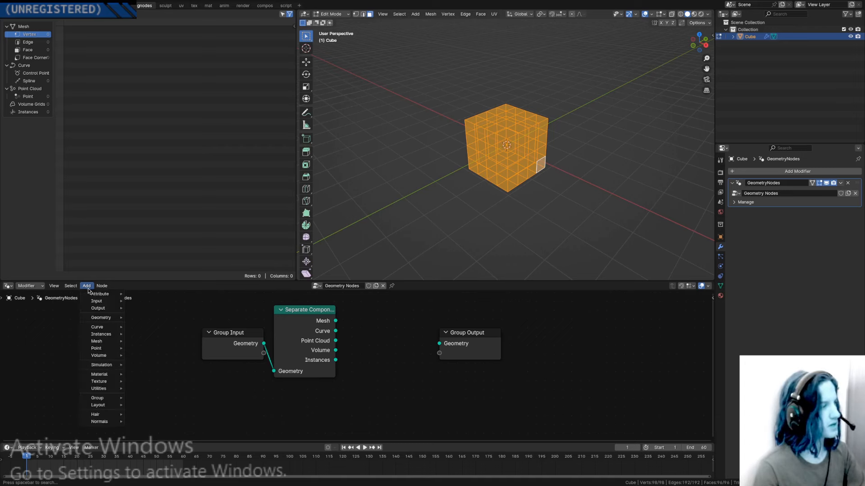
pyautogui.moveTo(112, 343)
pyautogui.moveTo(139, 342)
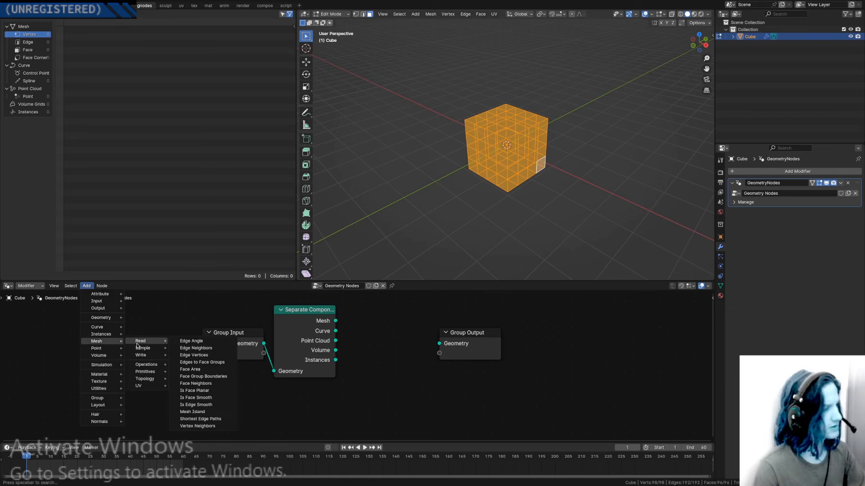
pyautogui.moveTo(152, 374)
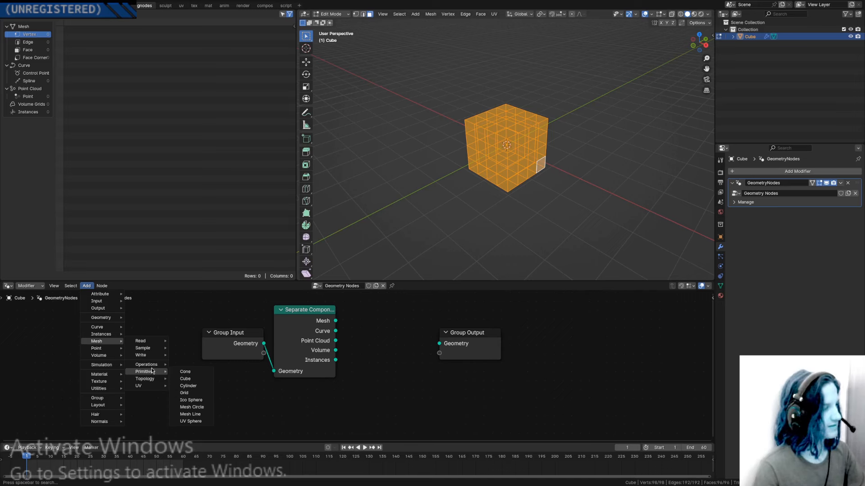
pyautogui.moveTo(335, 321); pyautogui.dragTo(356, 353)
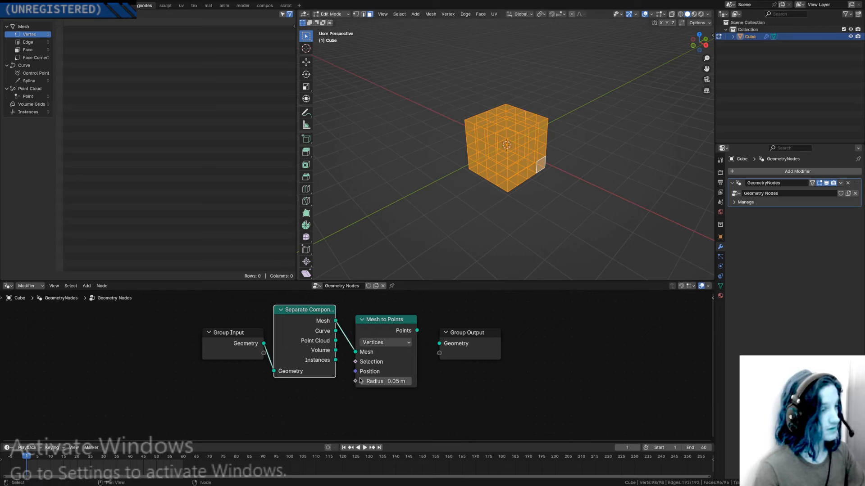
pyautogui.moveTo(376, 411); pyautogui.dragTo(115, 339)
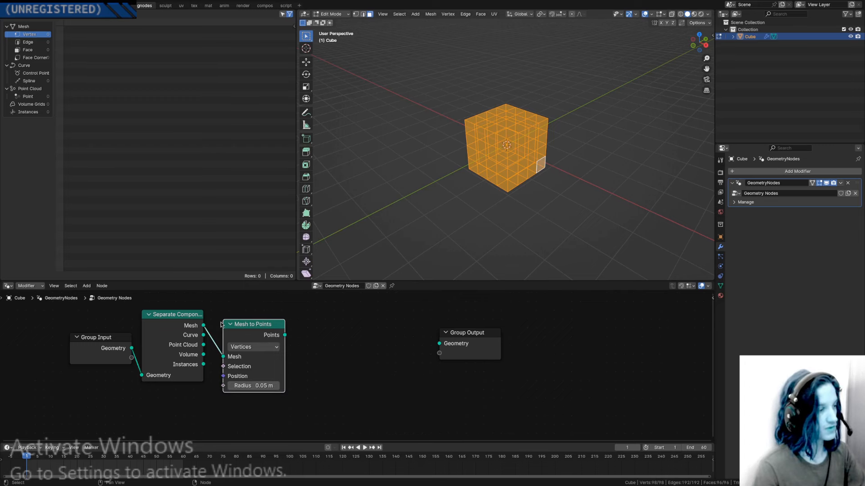
pyautogui.click(86, 285)
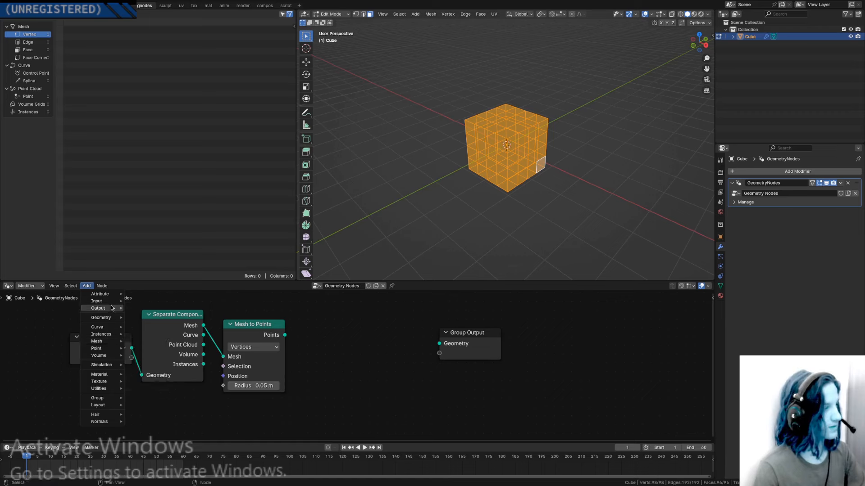
pyautogui.rightClick(331, 320)
pyautogui.moveTo(330, 320)
pyautogui.write('math')
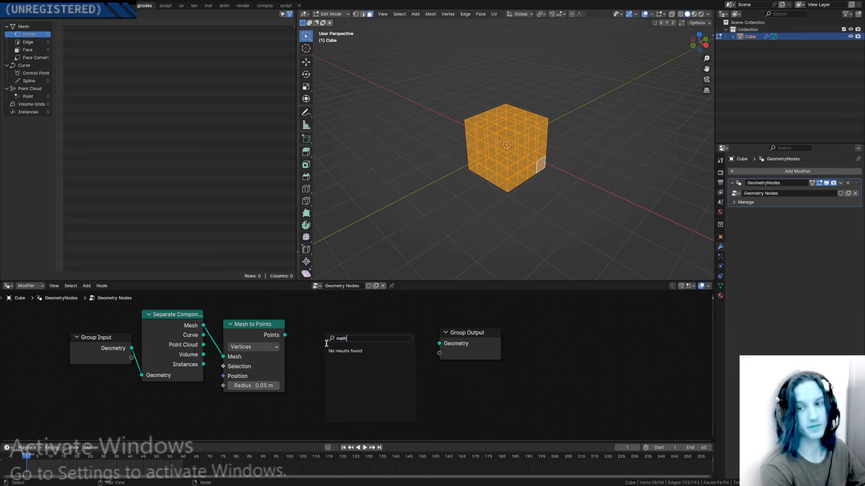
pyautogui.press('BackSpace')
pyautogui.press('BackSpace')
pyautogui.press('BackSpace')
pyautogui.press('BackSpace')
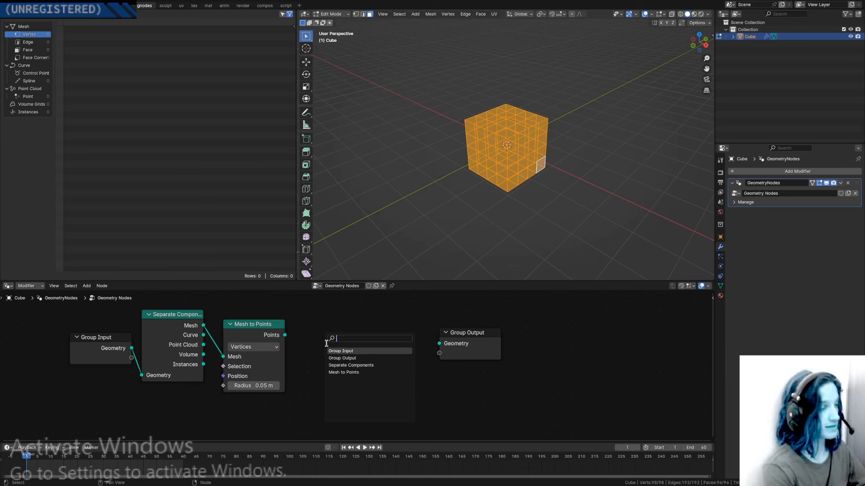
# Add a Viewer node with Mesh to Points' Points output connected to its Value and set its domain to Point.
pyautogui.write('view')
pyautogui.press('Return')
pyautogui.click(326, 343)
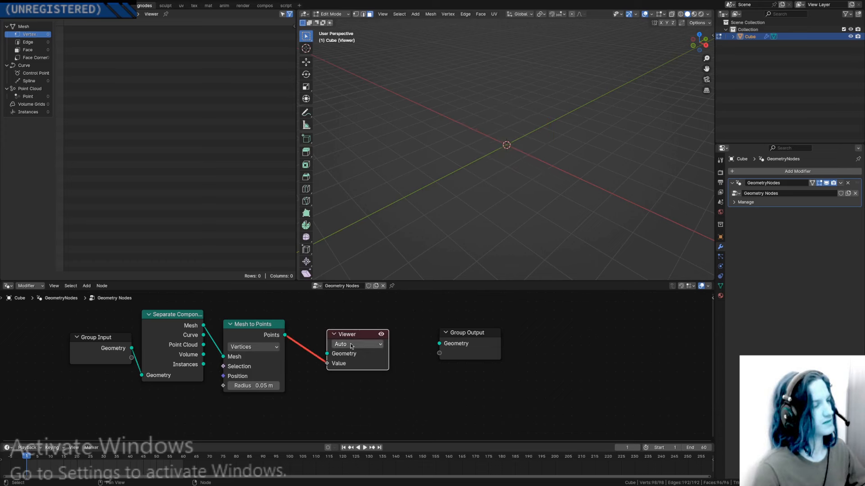
pyautogui.click(351, 345)
pyautogui.click(344, 374)
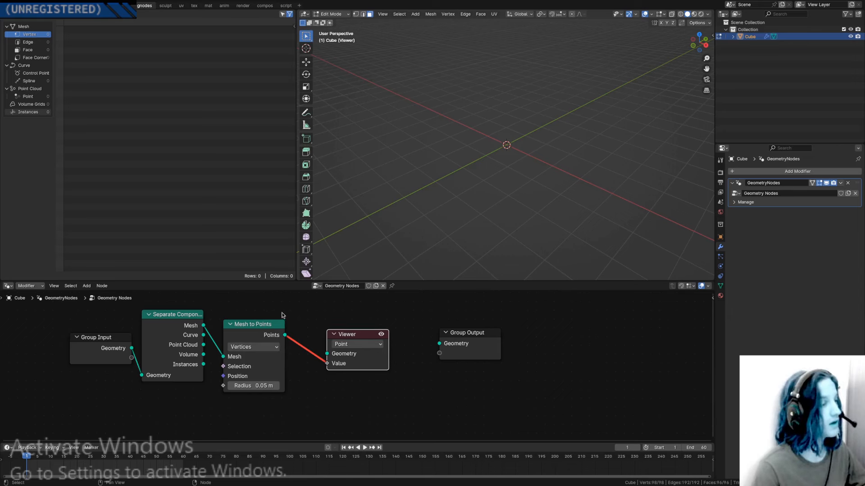
# Remove the Viewer and Mesh to Points nodes again.
pyautogui.hotkey('ctrl', 'z')
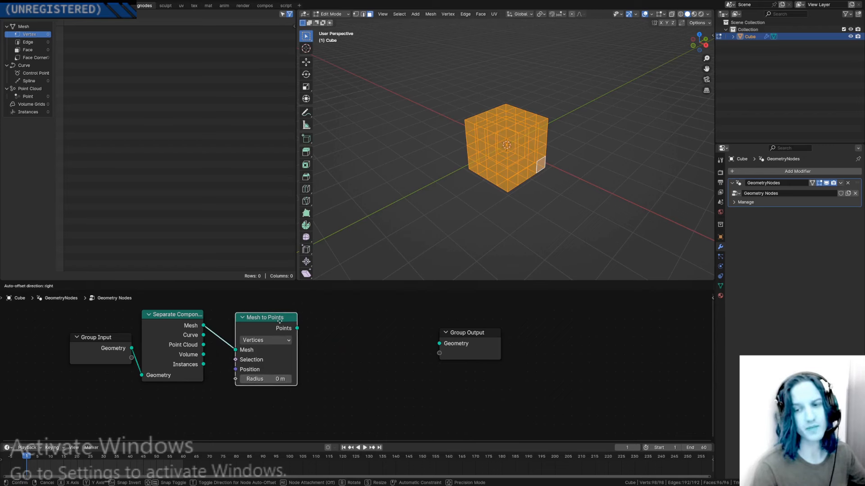
pyautogui.hotkey('ctrl', 'z')
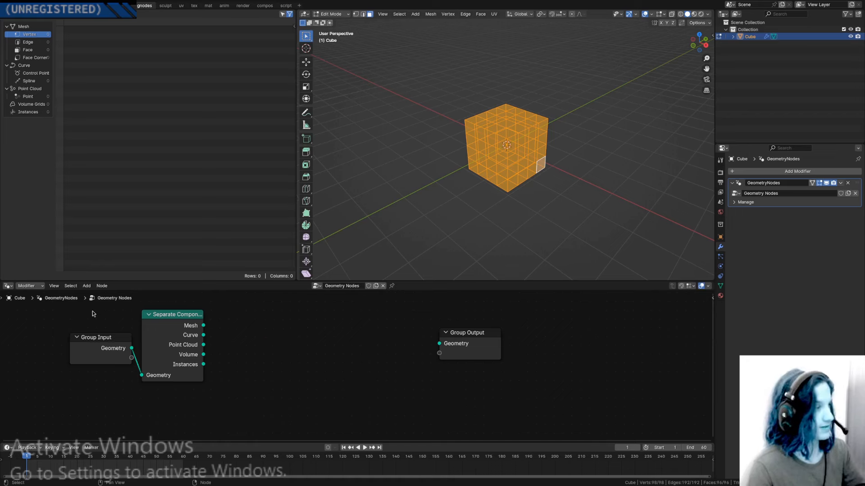
# Add a Vector Math node between Separate Components and Group Output and set its operation to Length.
pyautogui.click(86, 286)
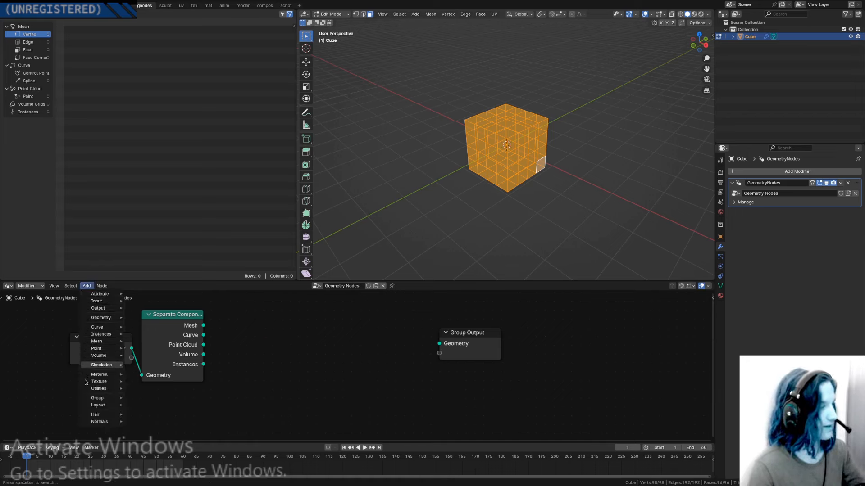
pyautogui.moveTo(99, 389)
pyautogui.moveTo(149, 402)
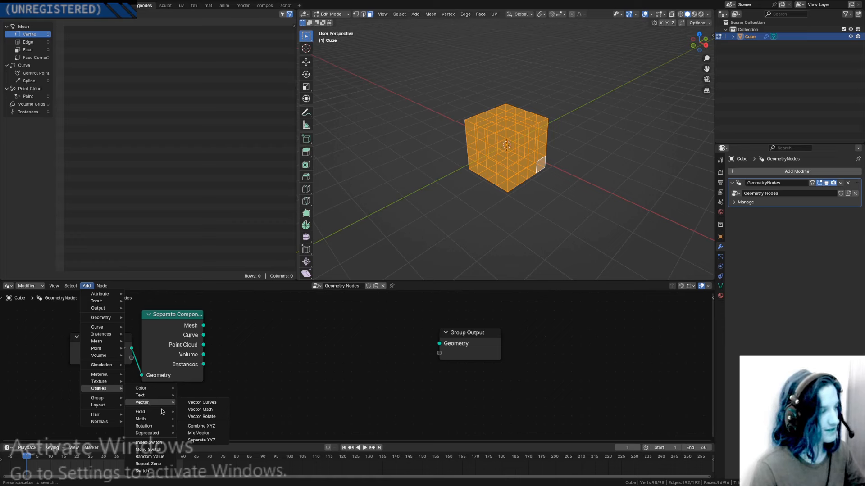
pyautogui.moveTo(159, 419)
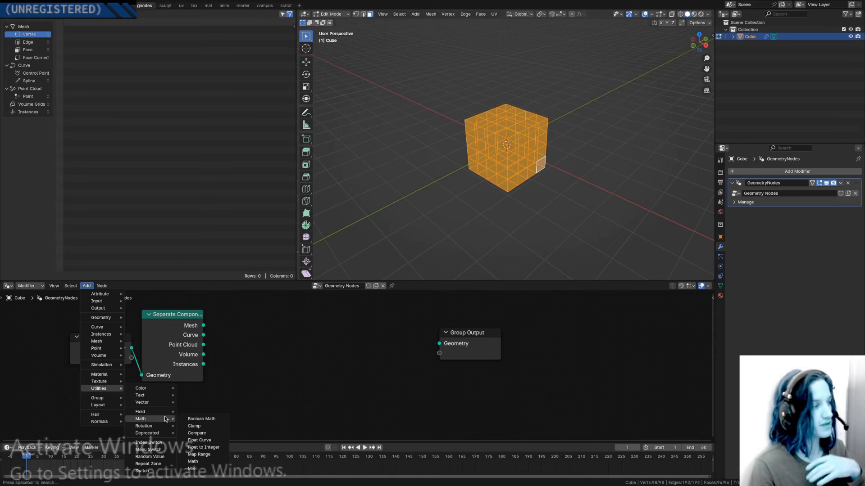
pyautogui.moveTo(162, 429)
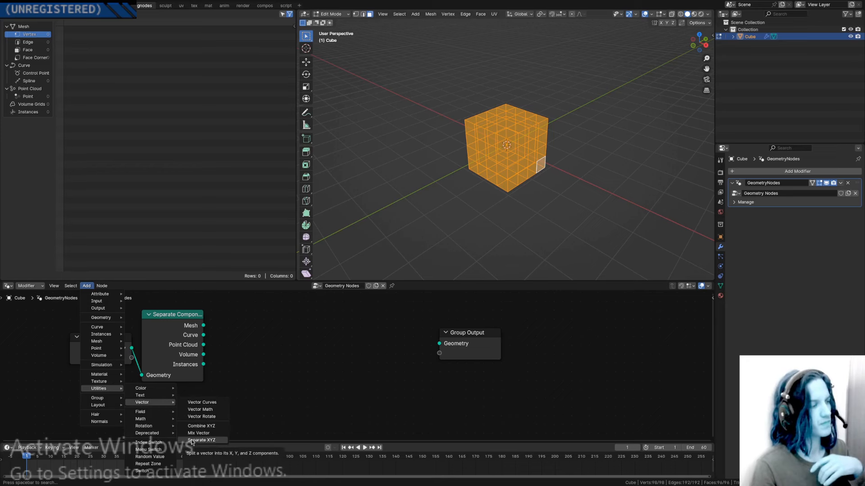
pyautogui.moveTo(153, 402)
pyautogui.click(203, 411)
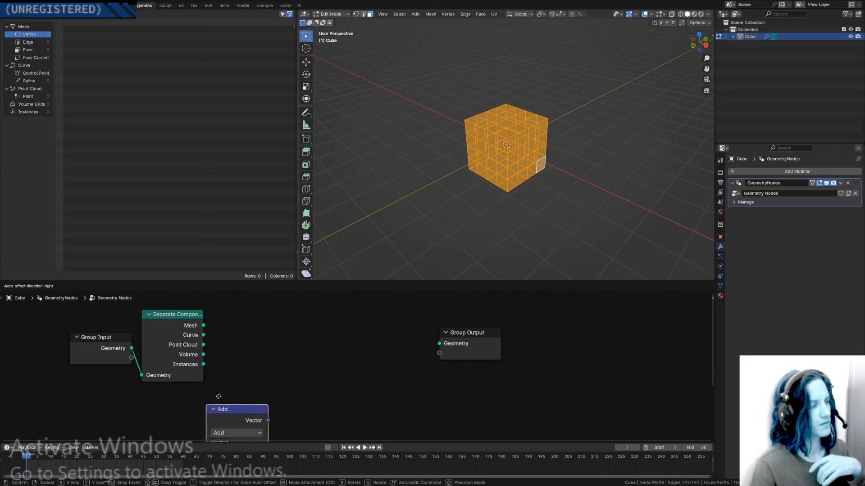
pyautogui.click(291, 356)
pyautogui.click(291, 357)
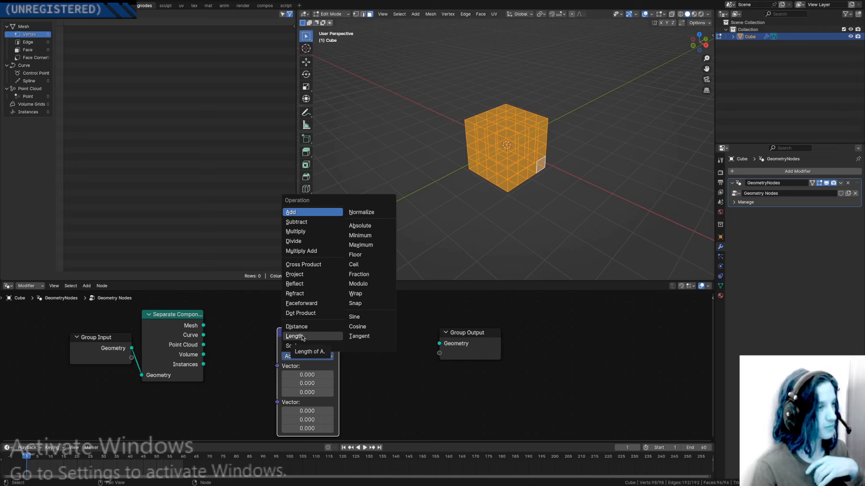
pyautogui.click(302, 337)
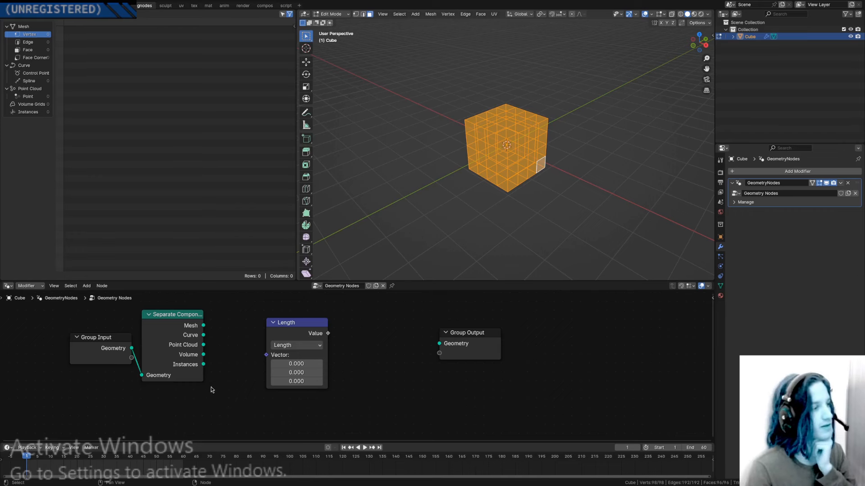
pyautogui.moveTo(224, 366); pyautogui.dragTo(247, 368, button='middle')
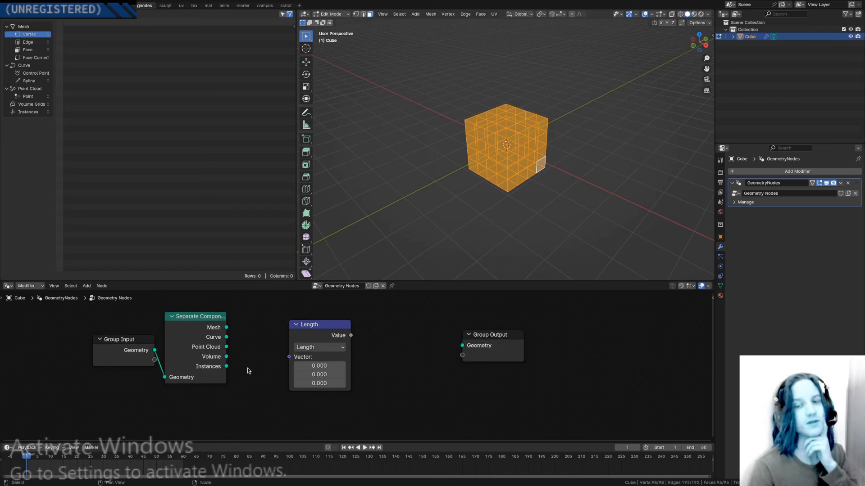
# Add a Vertex of Corner node below and between the Length and Group Output nodes.
pyautogui.click(86, 286)
pyautogui.moveTo(97, 338)
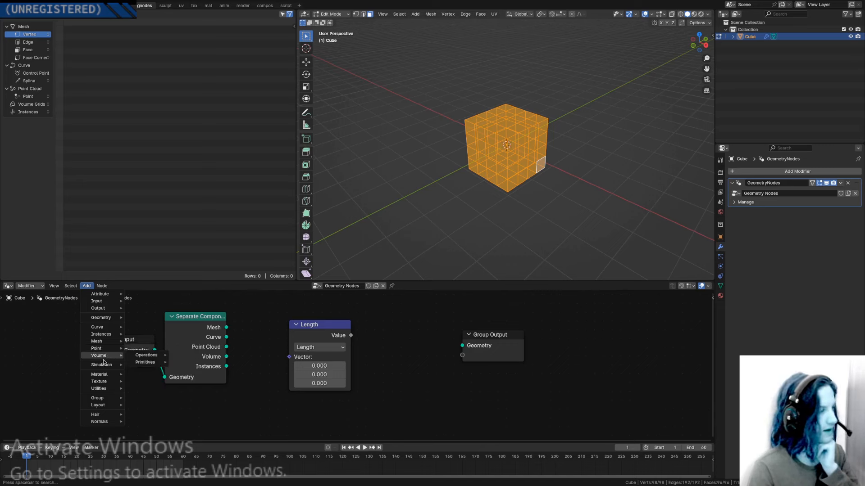
pyautogui.moveTo(149, 356)
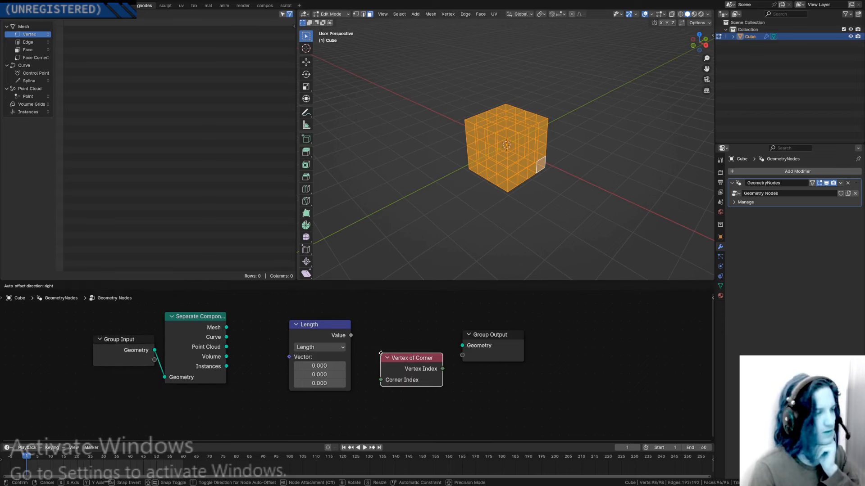
pyautogui.click(349, 374)
# Add a Separate Geometry node from the Geometry Operations and place it below Group Input.
pyautogui.click(87, 285)
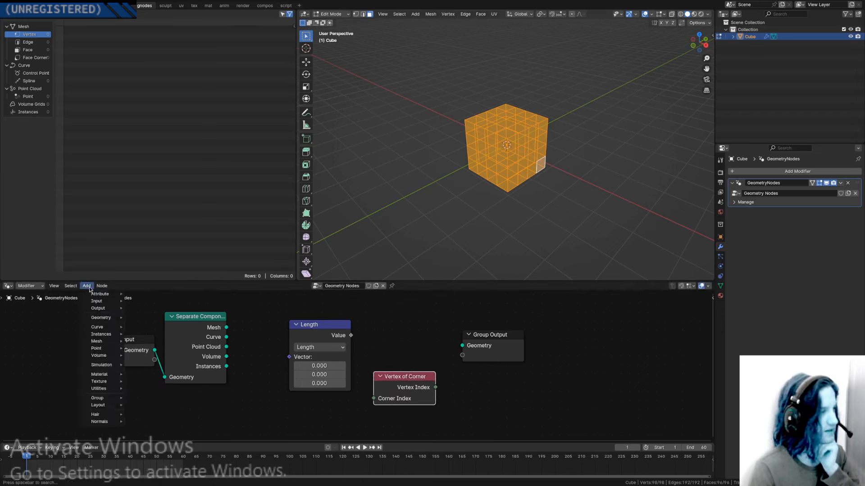
pyautogui.moveTo(114, 345)
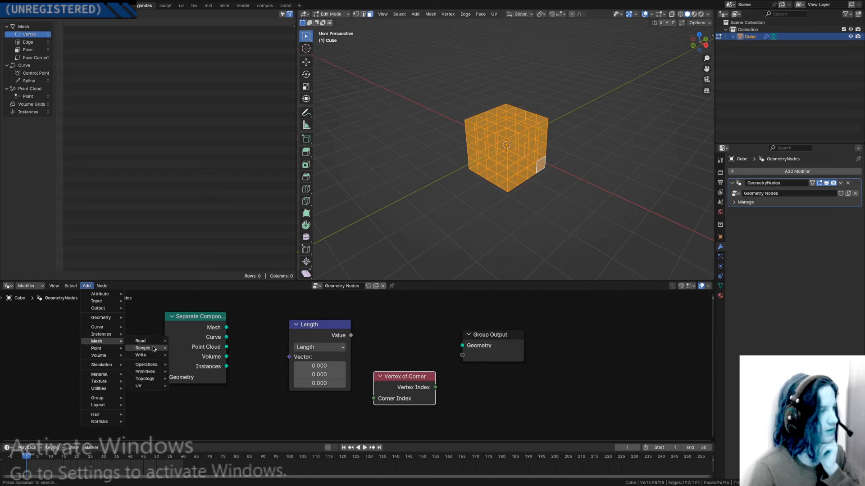
pyautogui.moveTo(154, 358)
pyautogui.moveTo(158, 379)
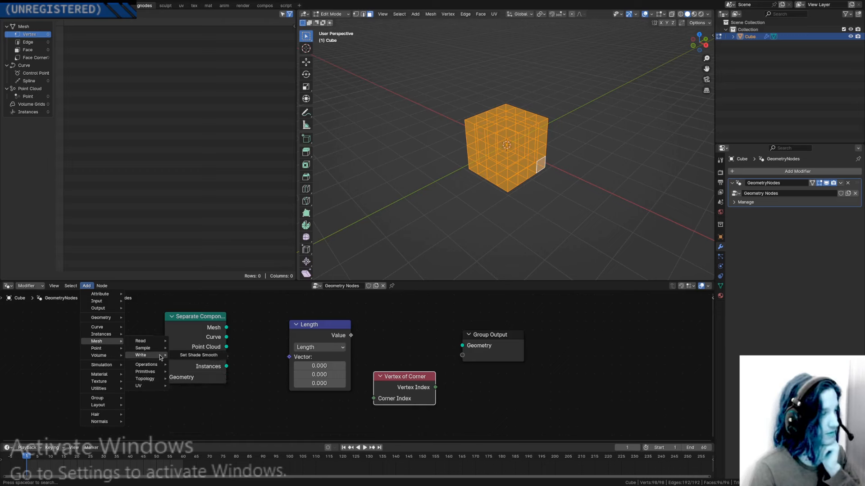
pyautogui.moveTo(101, 318)
pyautogui.moveTo(178, 320)
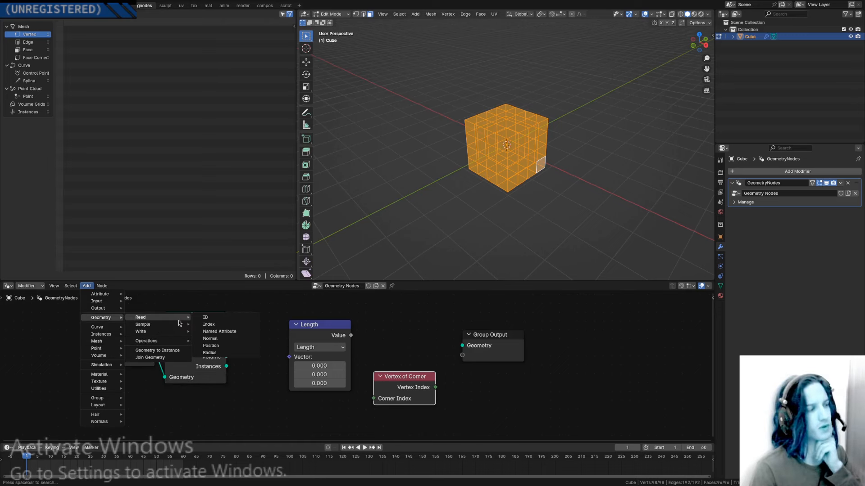
pyautogui.moveTo(185, 342)
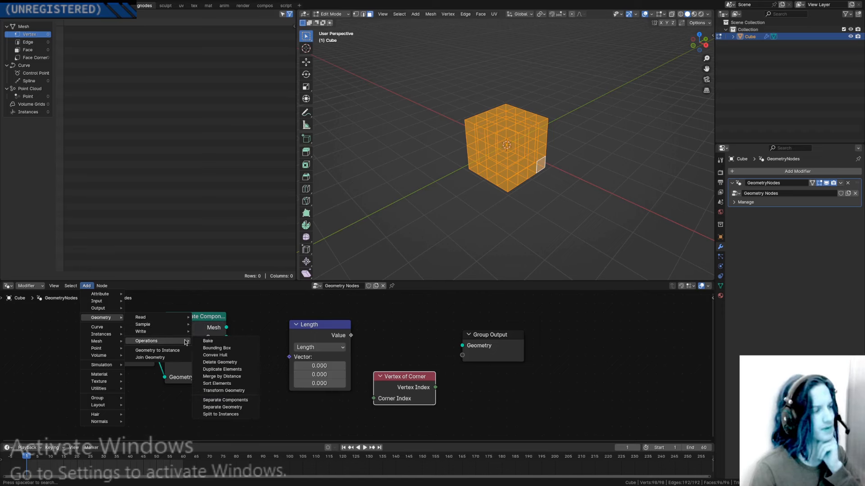
pyautogui.click(222, 407)
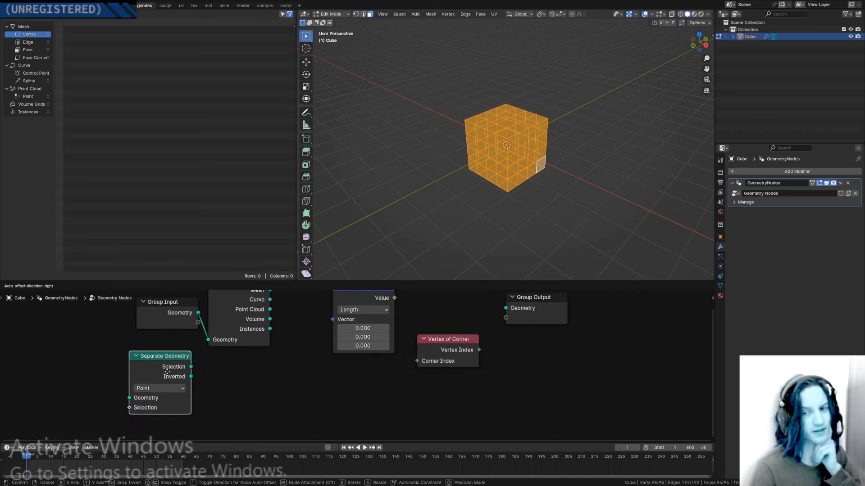
pyautogui.click(167, 372)
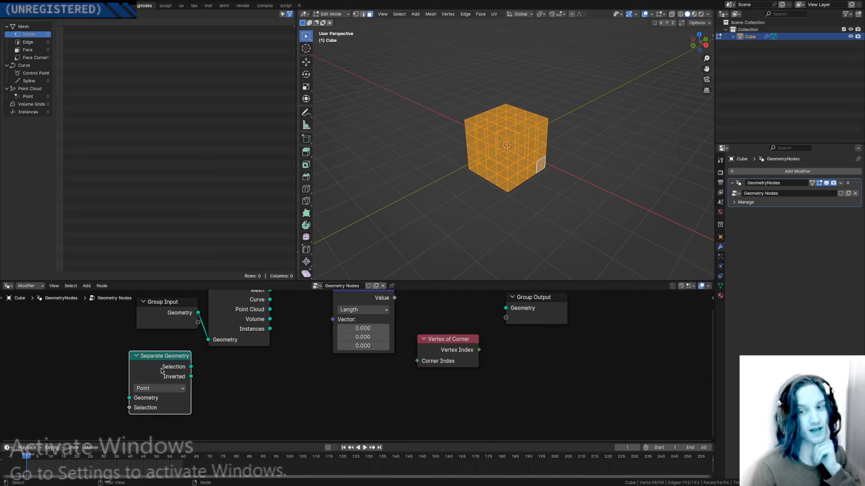
# Feed a new Position node into Length's Vector and send Length's Value to a new Viewer node set to the Point domain.
pyautogui.click(87, 286)
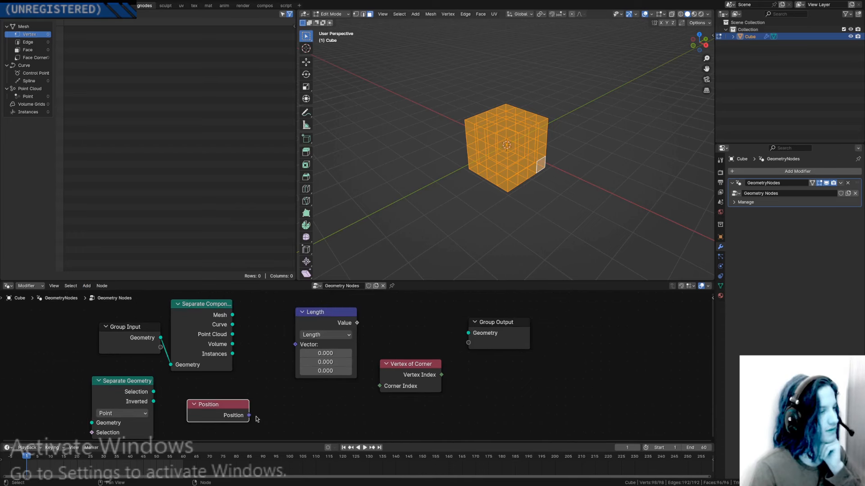
pyautogui.click(86, 285)
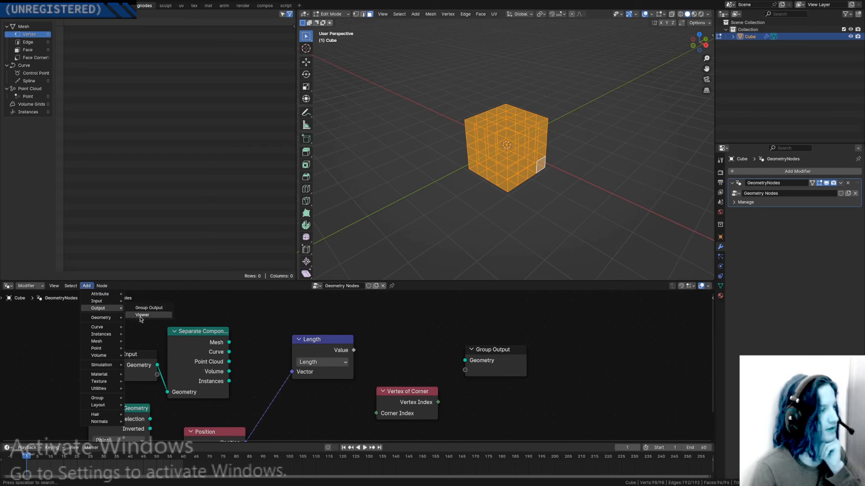
pyautogui.click(145, 316)
pyautogui.click(397, 302)
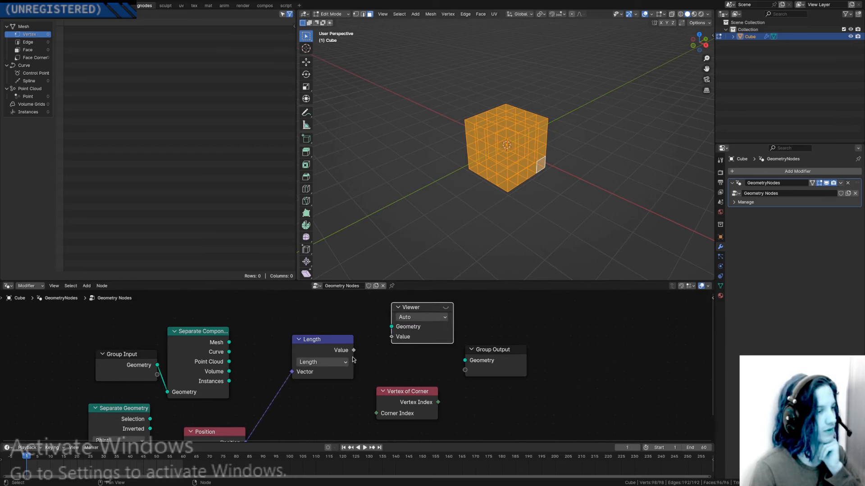
pyautogui.moveTo(354, 350); pyautogui.dragTo(391, 336)
pyautogui.click(441, 317)
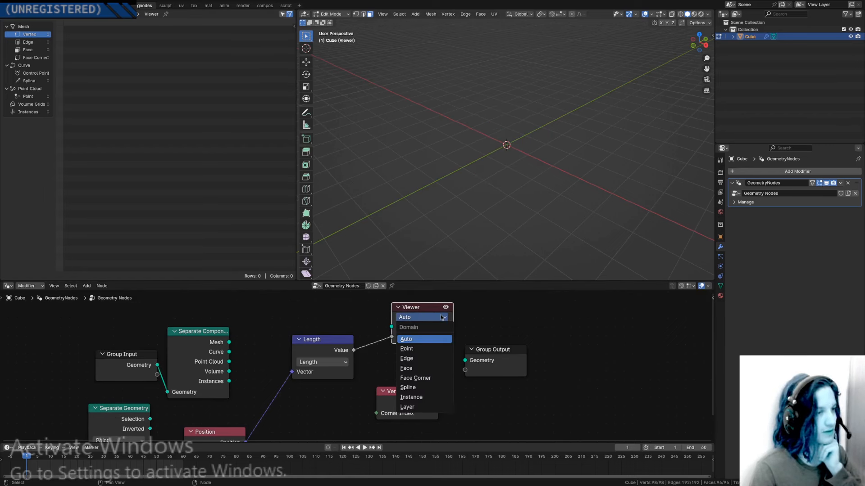
pyautogui.click(407, 349)
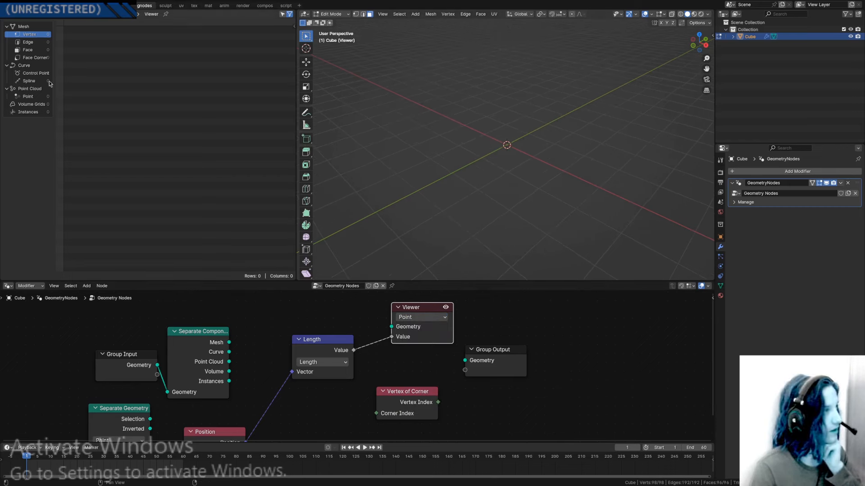
# Add a constant Value node set to 2.000 and connect it to the Viewer's Value in place of Length.
pyautogui.click(346, 363)
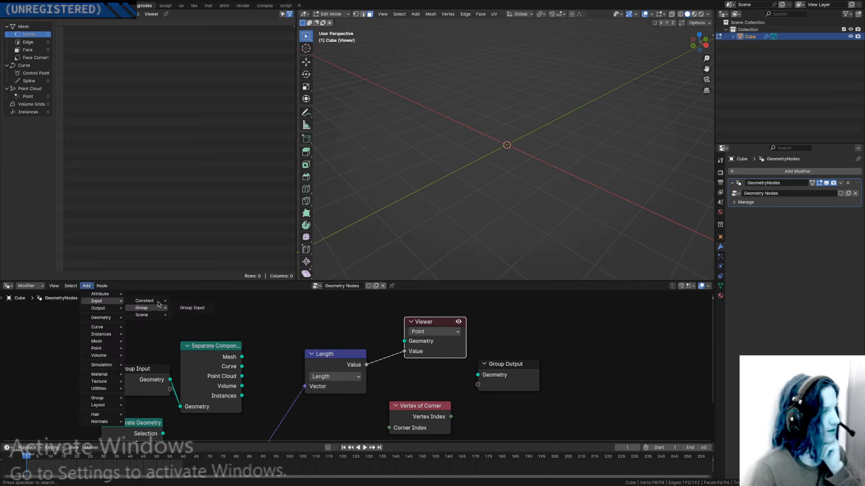
pyautogui.moveTo(157, 301)
pyautogui.click(189, 346)
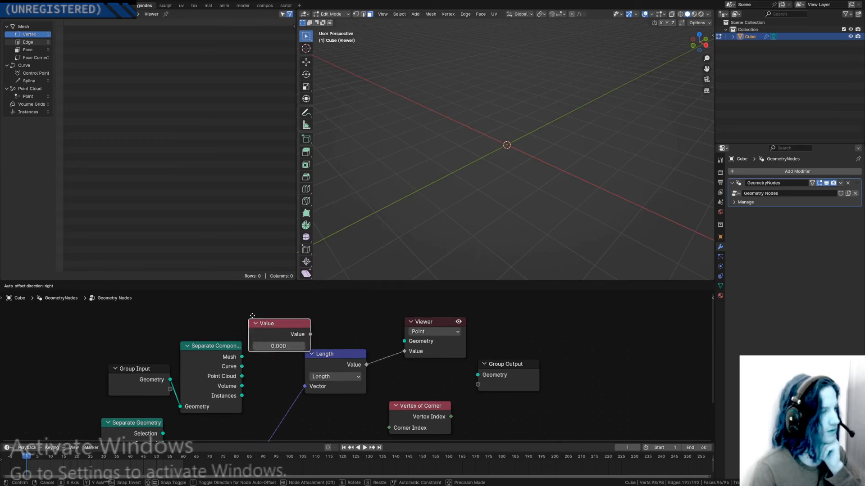
pyautogui.click(263, 311)
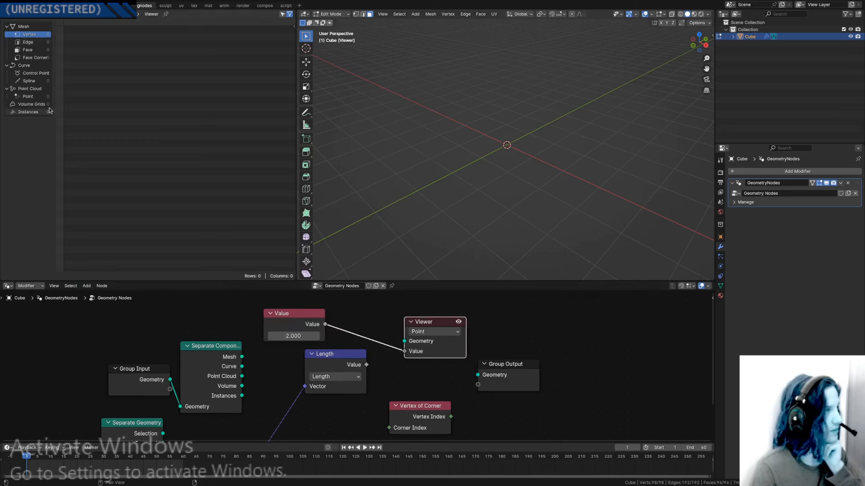
# Switch the spreadsheet's object evaluation state to Evaluated and back to Viewer Node to compare the data.
pyautogui.click(37, 15)
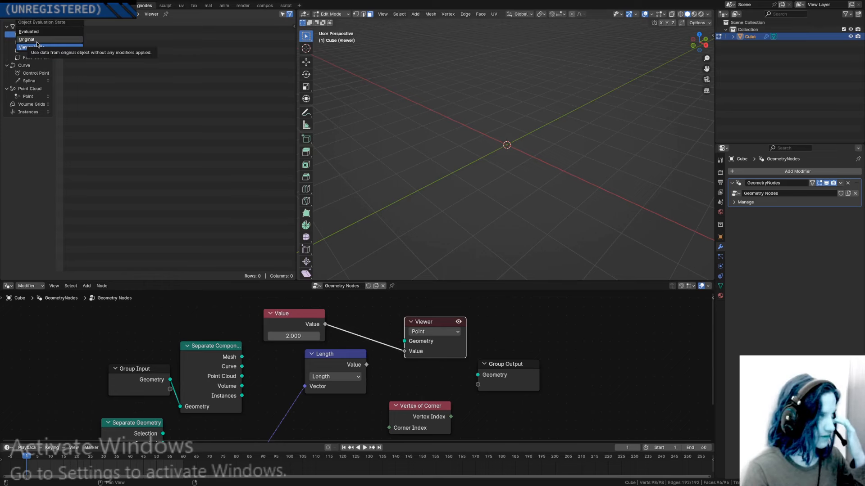
pyautogui.click(39, 36)
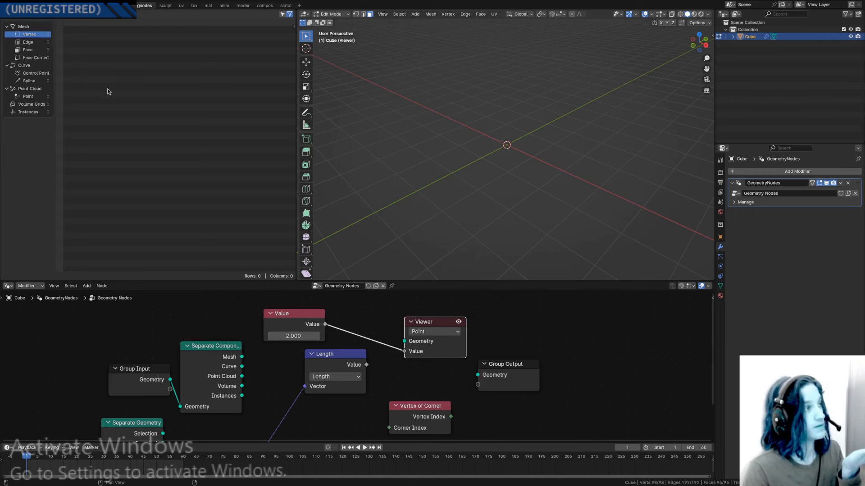
pyautogui.click(46, 21)
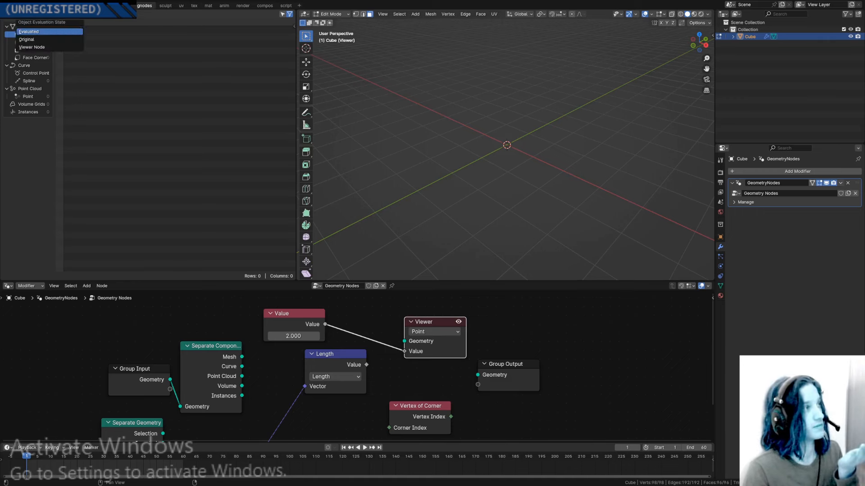
pyautogui.click(32, 46)
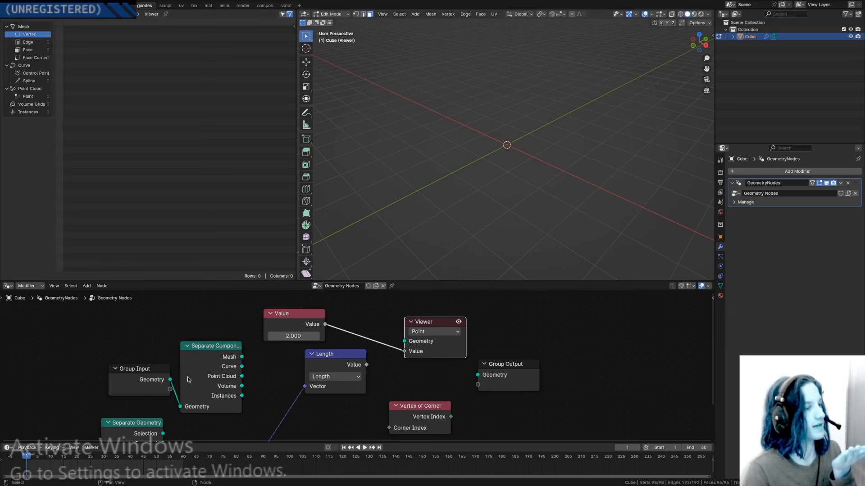
# Set the Viewer node's domain to Auto.
pyautogui.moveTo(170, 380); pyautogui.dragTo(149, 322)
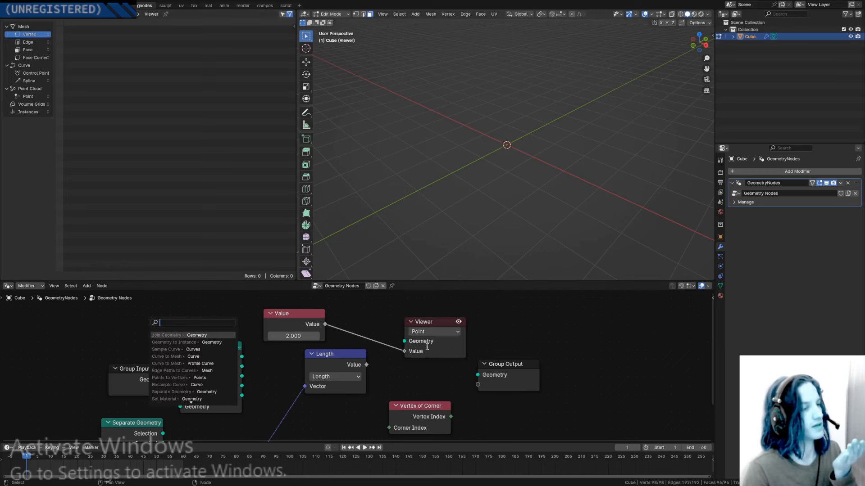
pyautogui.click(382, 325)
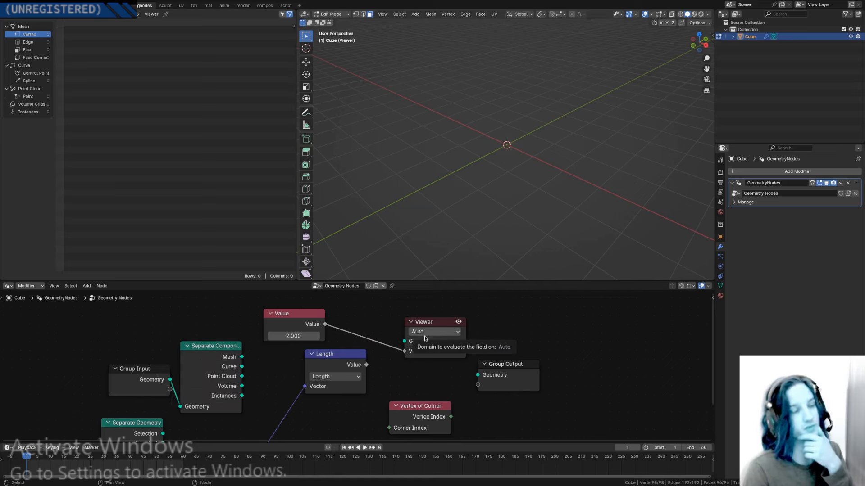
pyautogui.click(425, 336)
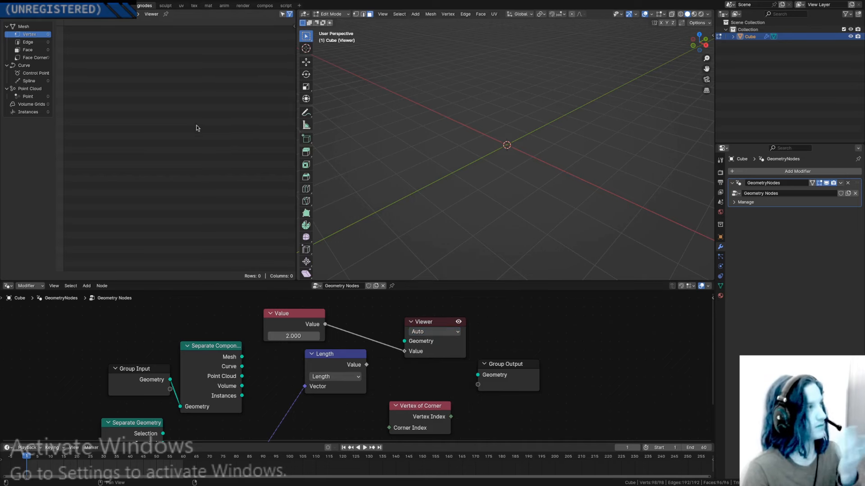
# Connect Group Input's Geometry output directly to Group Output's Geometry input.
pyautogui.moveTo(170, 379); pyautogui.dragTo(477, 374)
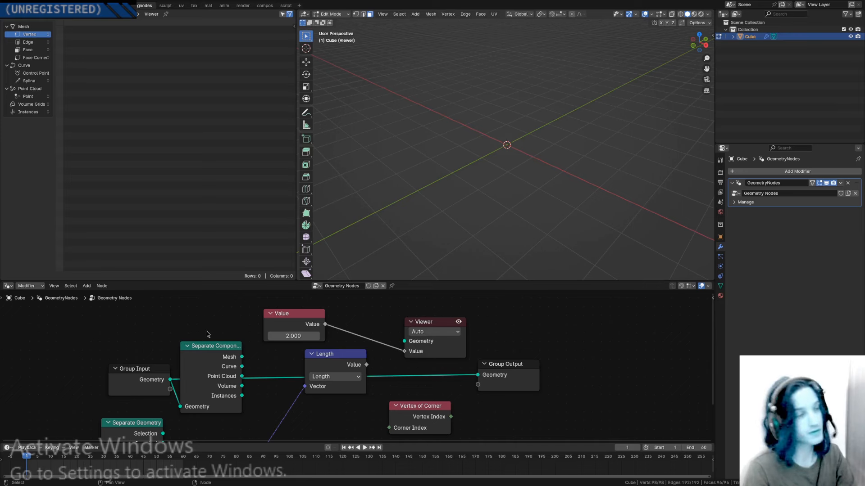
pyautogui.click(86, 285)
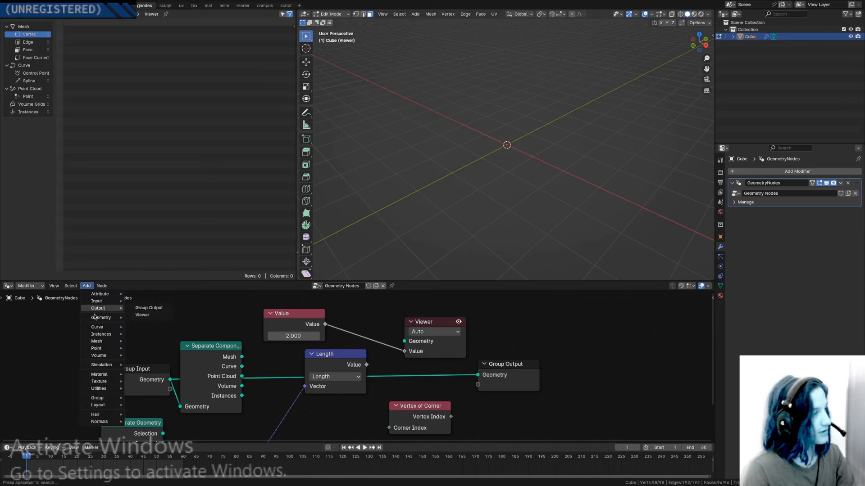
pyautogui.moveTo(104, 317)
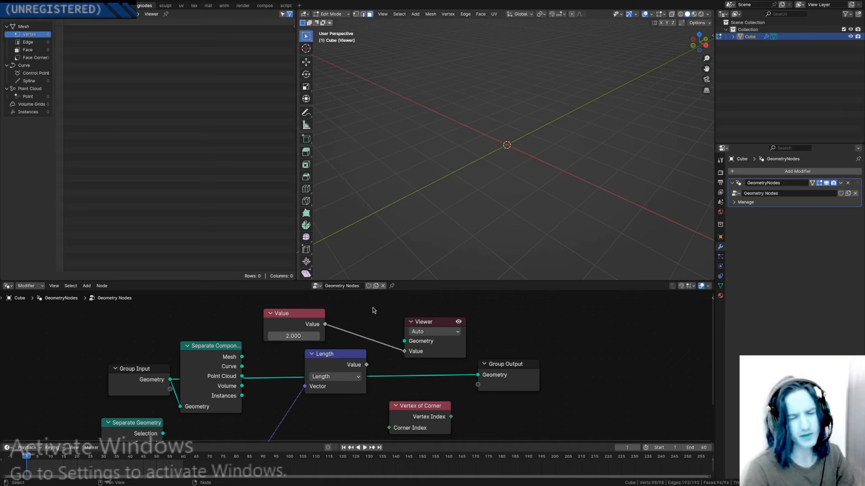
# Examine the categories of nodes that can be added, including Volume primitives, Mesh Read, Curve, Simulation and Hair.
pyautogui.press('Home')
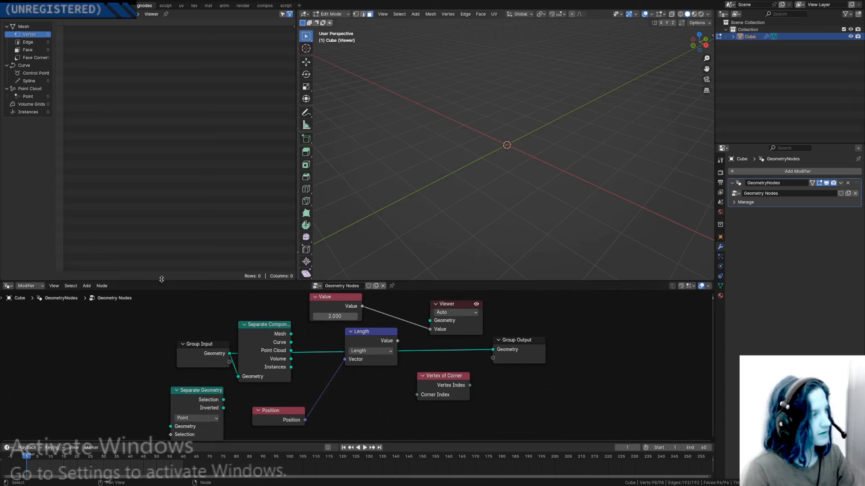
pyautogui.click(87, 289)
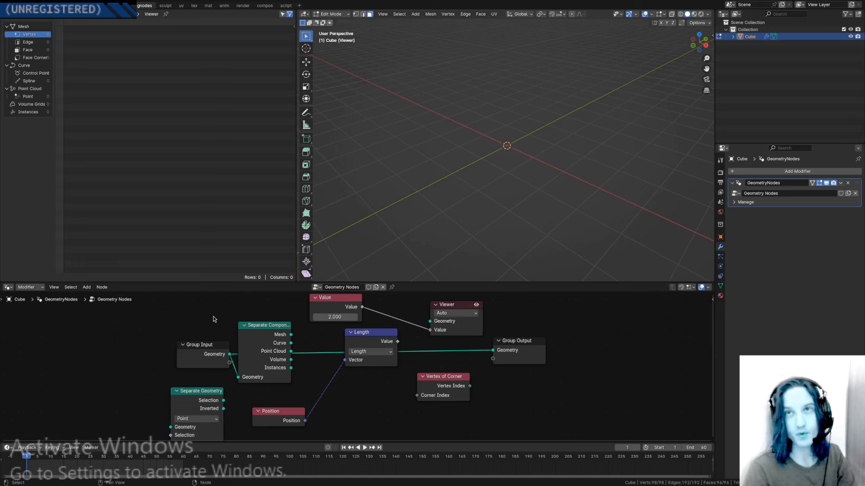
pyautogui.click(86, 287)
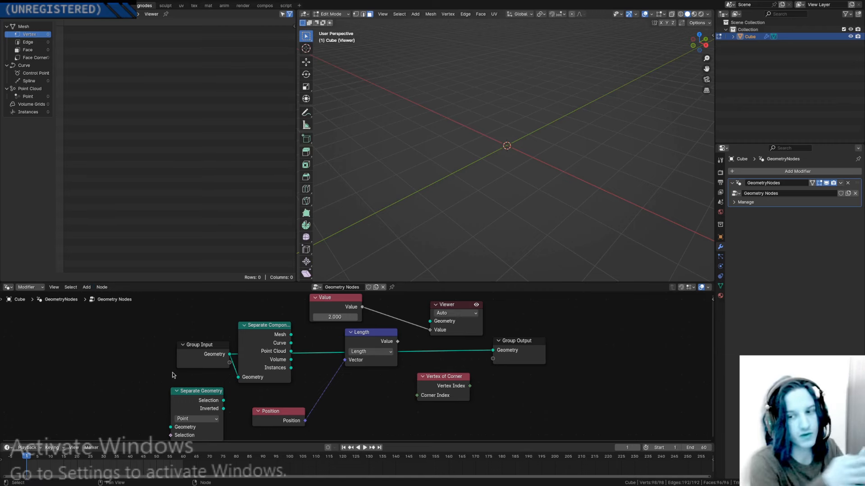
pyautogui.click(87, 287)
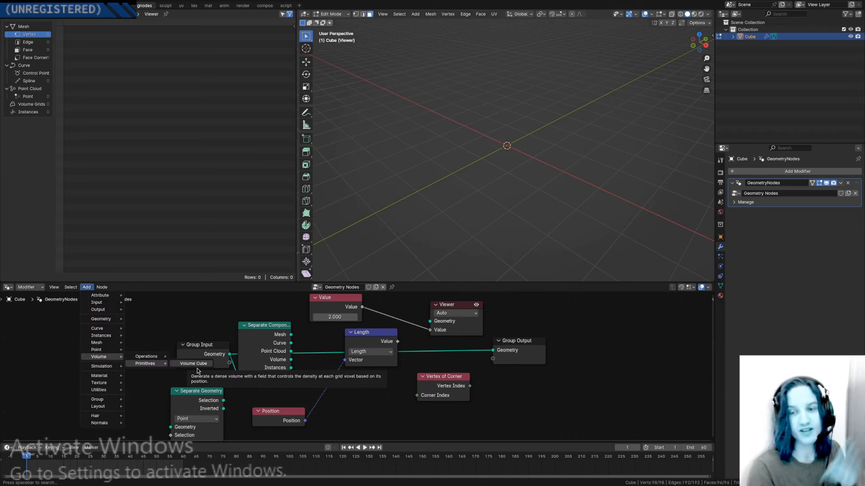
pyautogui.moveTo(114, 345)
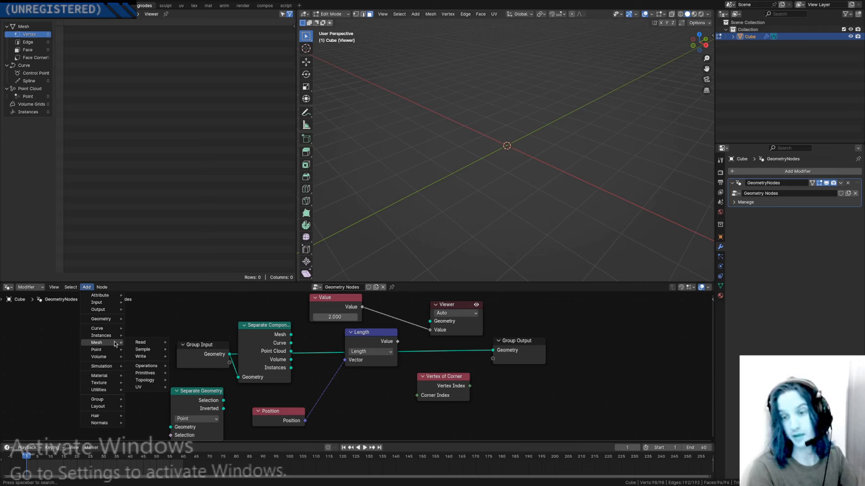
pyautogui.moveTo(150, 346)
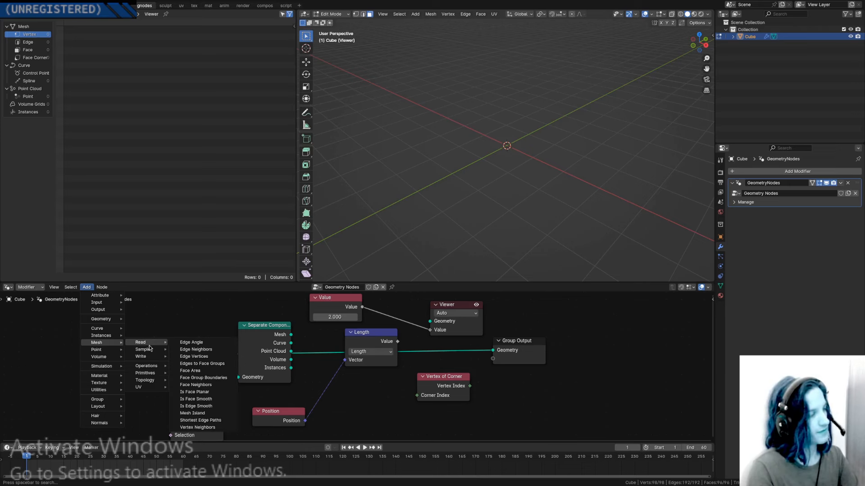
pyautogui.moveTo(97, 328)
pyautogui.moveTo(153, 326)
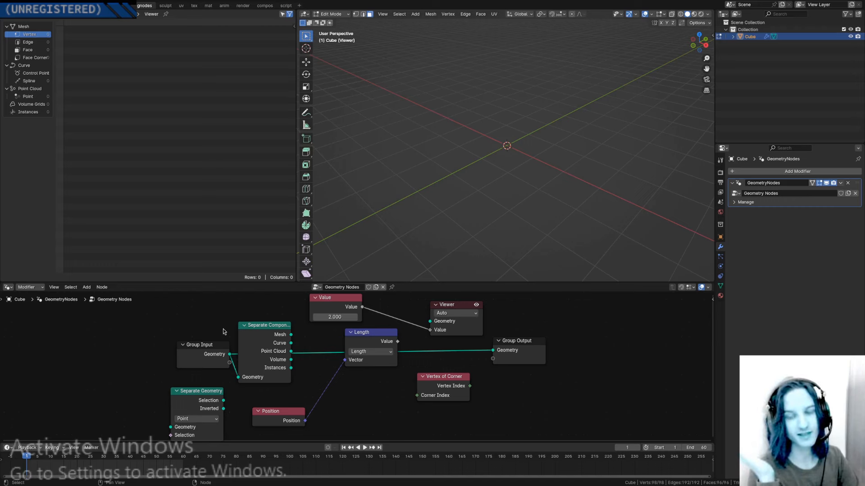
pyautogui.click(88, 288)
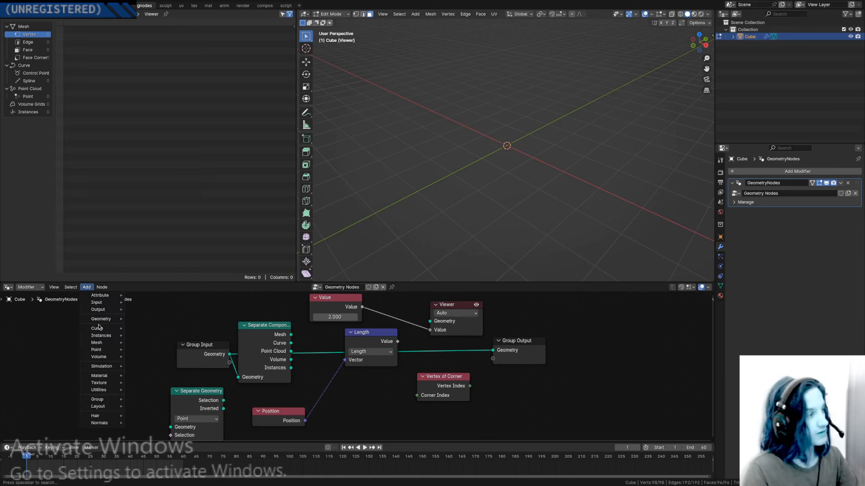
pyautogui.moveTo(108, 366)
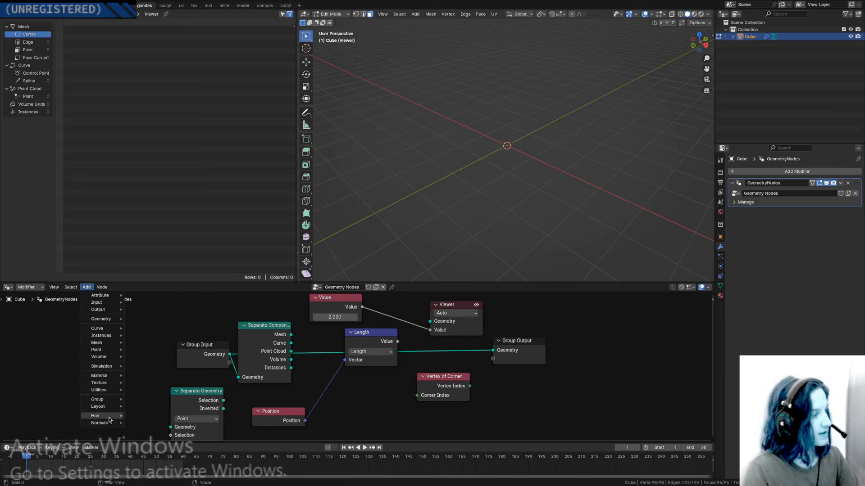
pyautogui.moveTo(110, 417)
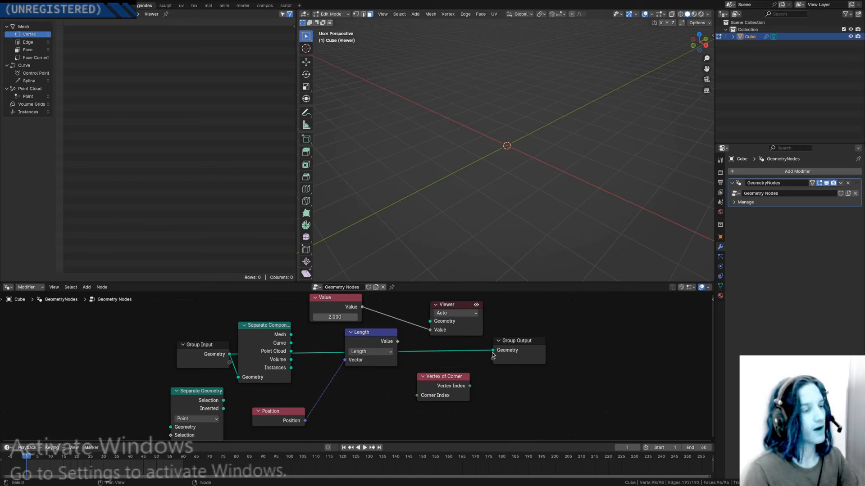
# Turn off the Viewer node's preview so the viewport and spreadsheet show the cube's evaluated geometry.
pyautogui.moveTo(493, 350); pyautogui.dragTo(291, 351)
pyautogui.click(476, 305)
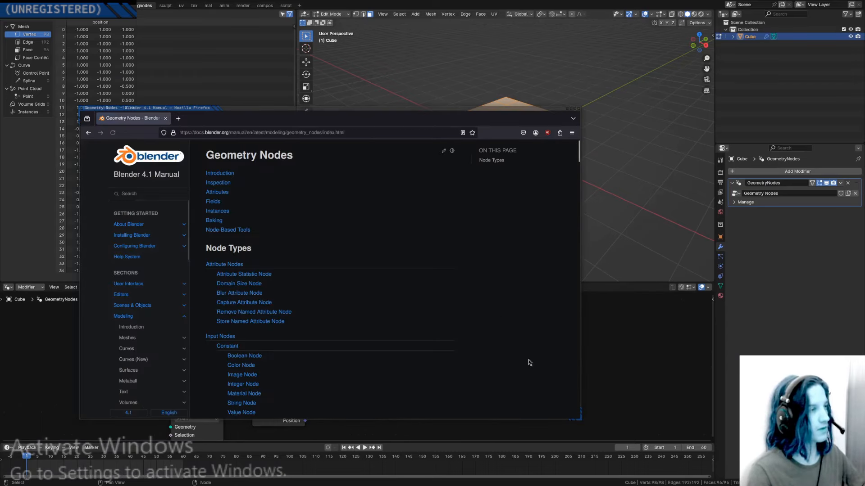
# Switch to Firefox, enlarge the window with the Geometry Nodes manual and read the Attributes page.
pyautogui.keyDown('super'); pyautogui.moveTo(645, 432); pyautogui.dragTo(632, 393, button='right'); pyautogui.keyUp('super')
pyautogui.keyDown('super'); pyautogui.moveTo(565, 211); pyautogui.dragTo(598, 130, button='right'); pyautogui.keyUp('super')
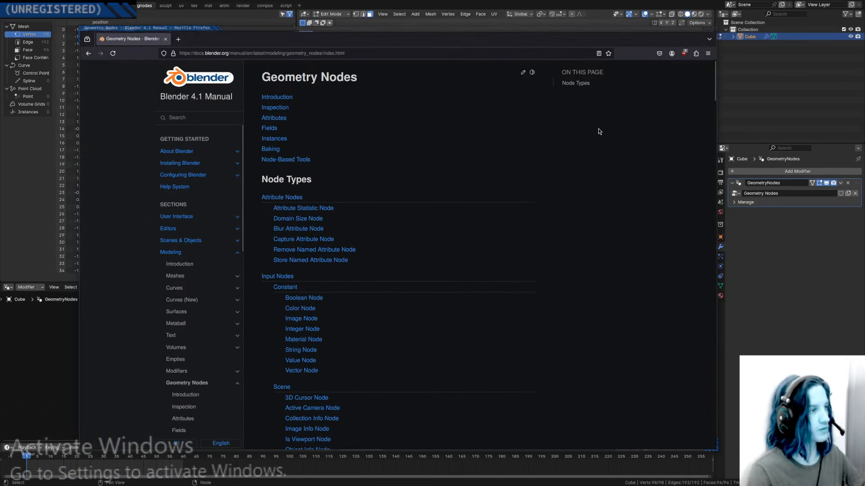
pyautogui.click(270, 118)
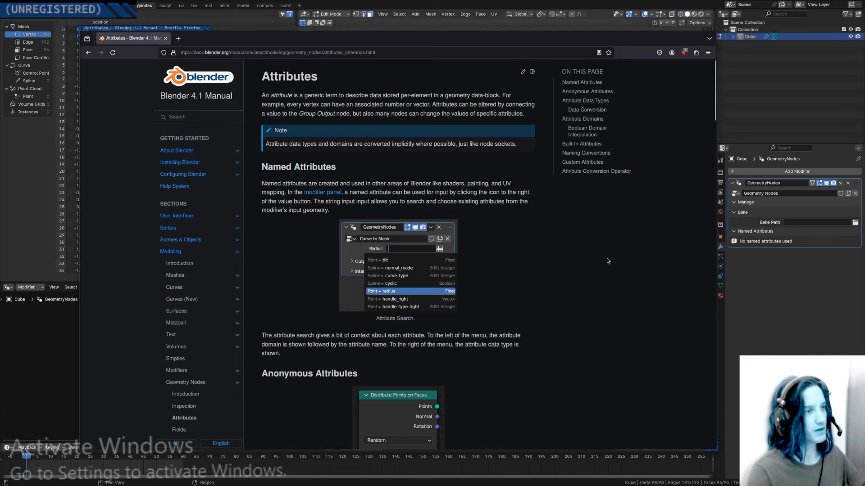
pyautogui.scroll(-1, 539, 229)
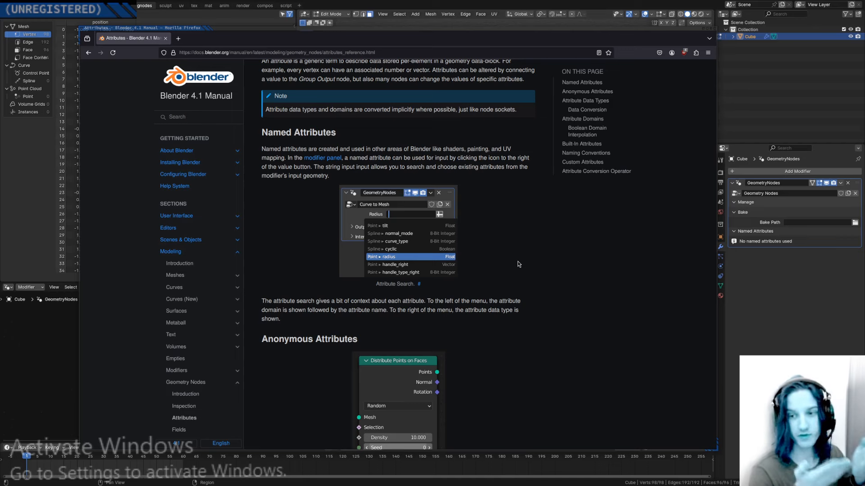
# Switch to Blender and look over the node tree between Group Input and Group Output.
pyautogui.hotkey('alt', 'Tab')
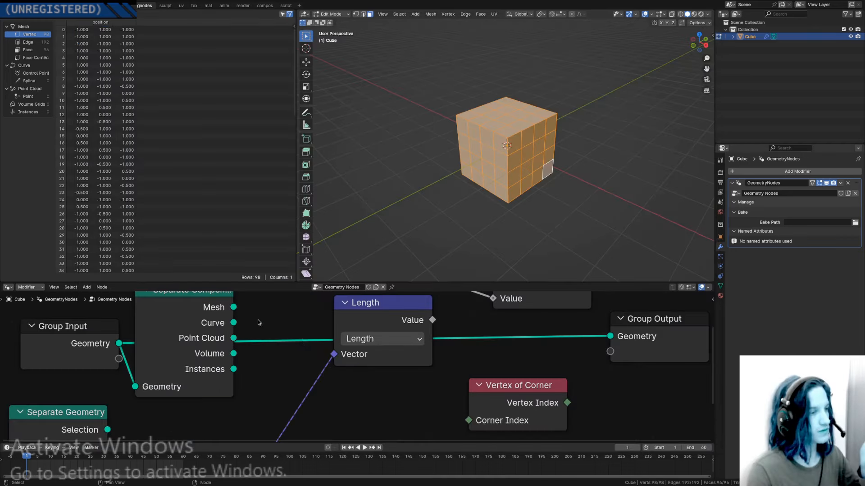
pyautogui.scroll(-1, 500, 374)
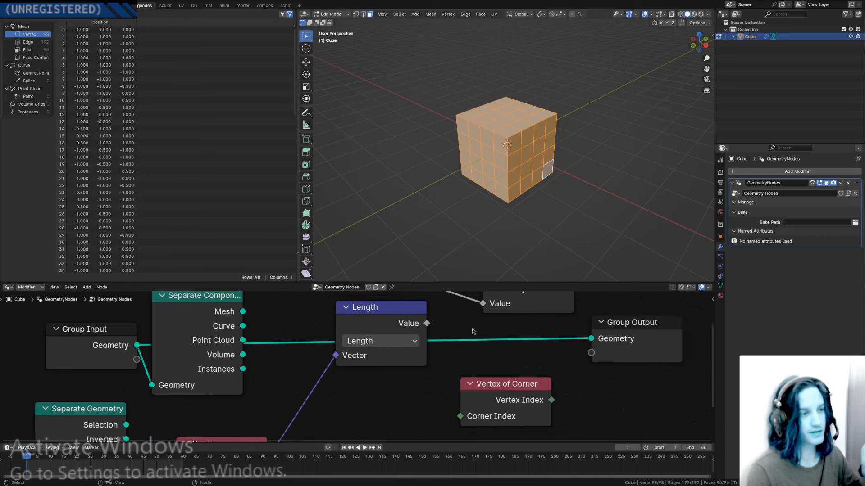
pyautogui.scroll(-1, 493, 359)
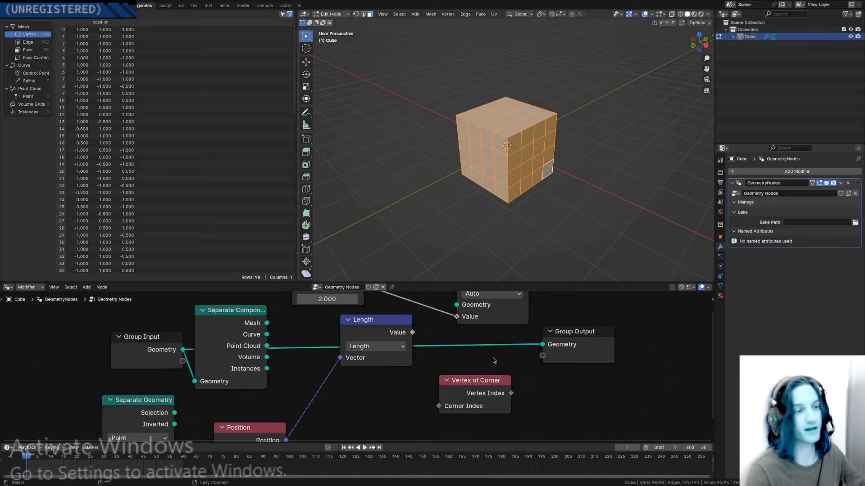
# Switch to Firefox and go through the manual's Geometry Nodes Introduction to its Inspection page.
pyautogui.hotkey('alt', 'Tab')
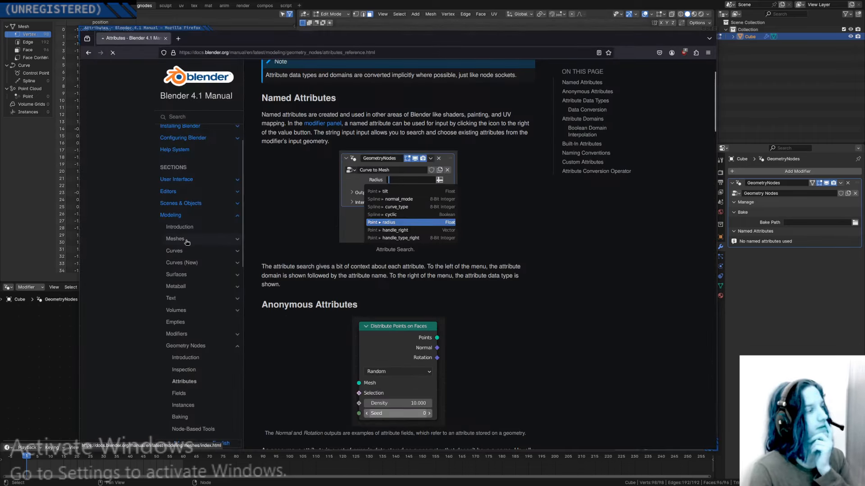
pyautogui.click(202, 238)
pyautogui.hotkey('alt', 'Left')
pyautogui.click(193, 176)
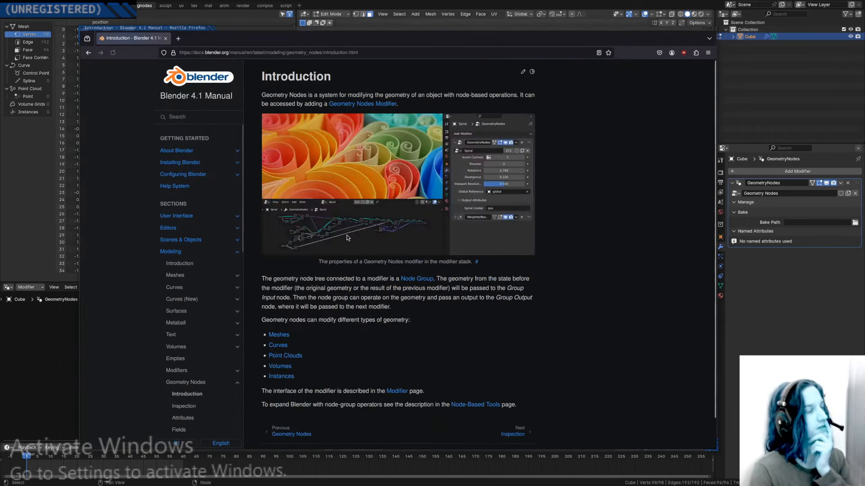
pyautogui.click(513, 431)
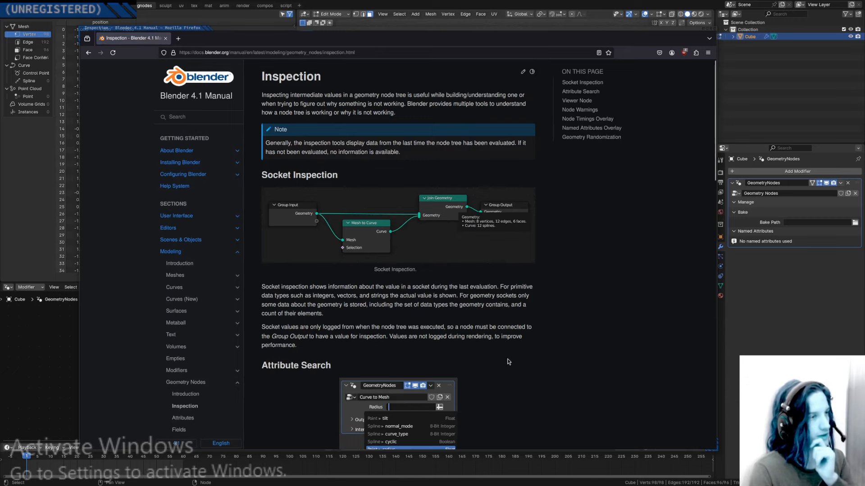
pyautogui.scroll(-3, 508, 362)
# Switch to Blender, dismiss the About splash and put the cube into Object Mode.
pyautogui.click(737, 306)
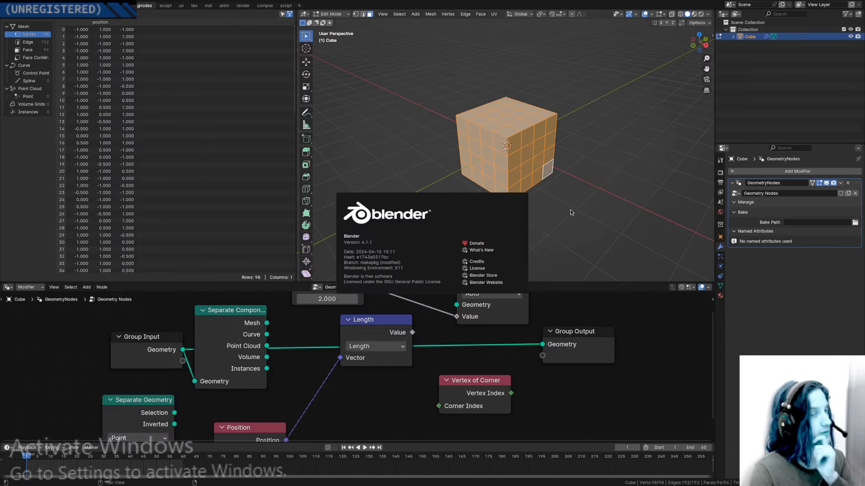
pyautogui.click(743, 213)
pyautogui.press('Tab')
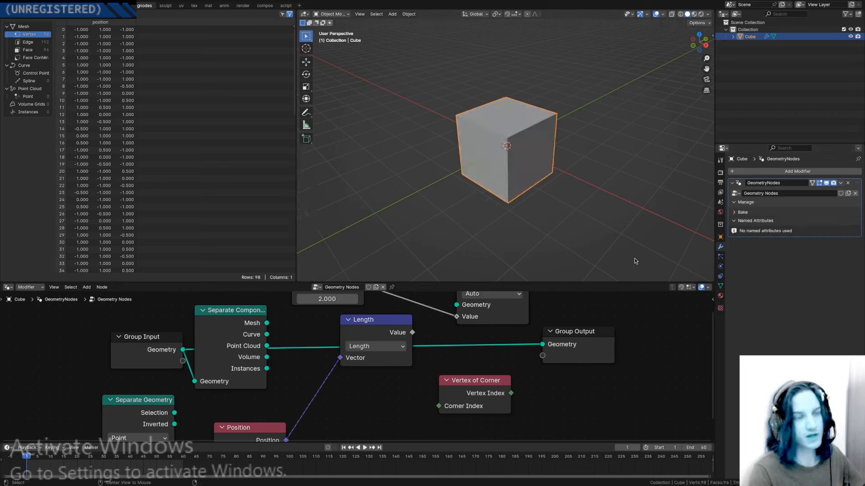
# Switch to Firefox and read the Inspection page from Socket Inspection through Node Warnings and Node Timings Overlay to Geometry Randomization.
pyautogui.hotkey('alt', 'Tab')
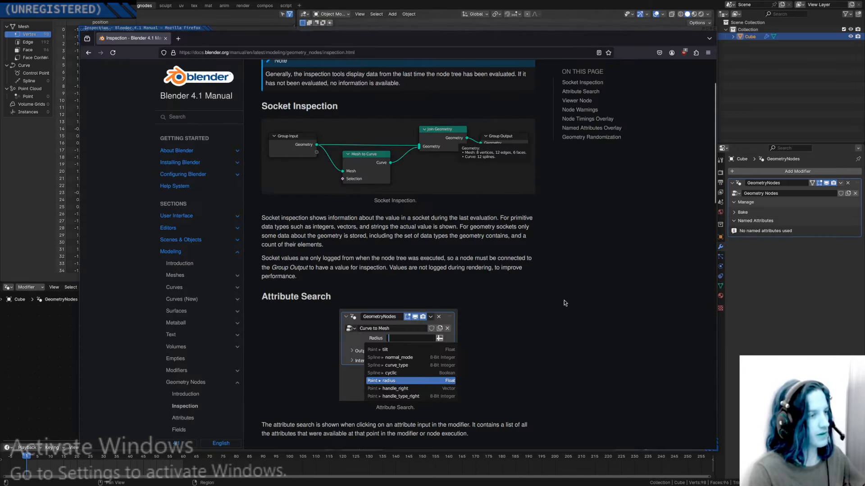
pyautogui.scroll(-3, 554, 316)
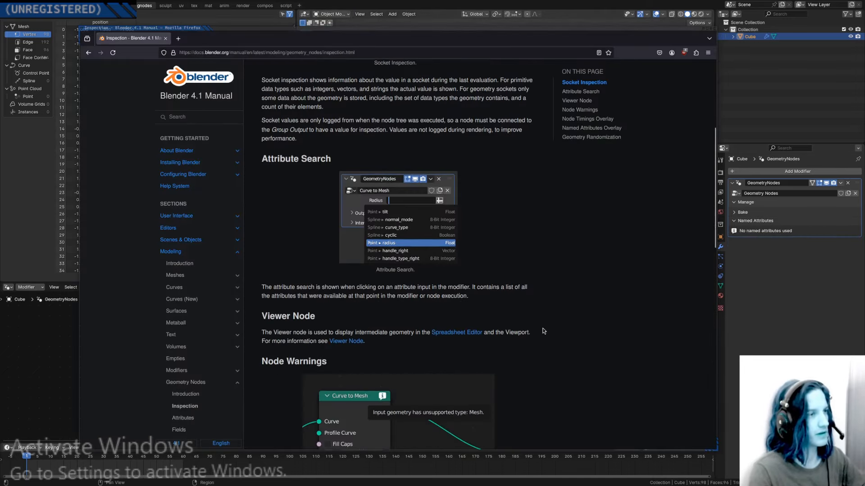
pyautogui.scroll(-3, 542, 328)
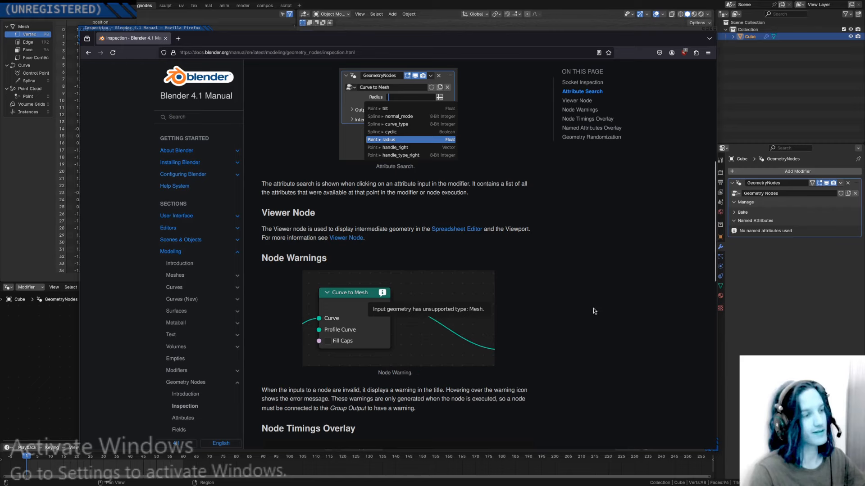
pyautogui.scroll(-4, 583, 325)
pyautogui.moveTo(414, 381); pyautogui.dragTo(582, 372)
pyautogui.click(582, 372)
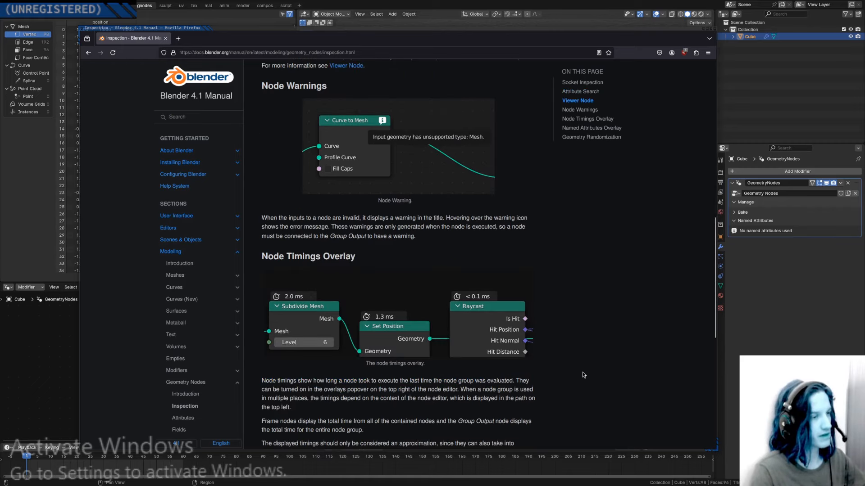
pyautogui.scroll(-3, 582, 372)
pyautogui.scroll(-1, 578, 370)
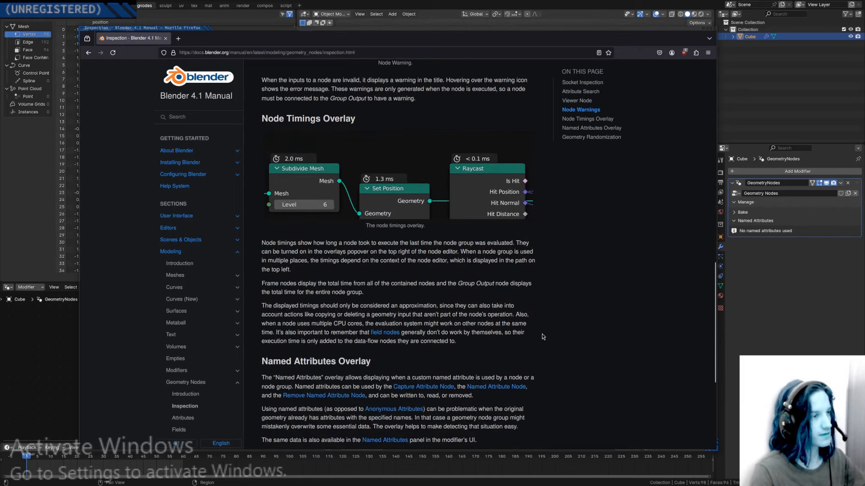
pyautogui.scroll(-2, 541, 334)
pyautogui.scroll(-4, 541, 329)
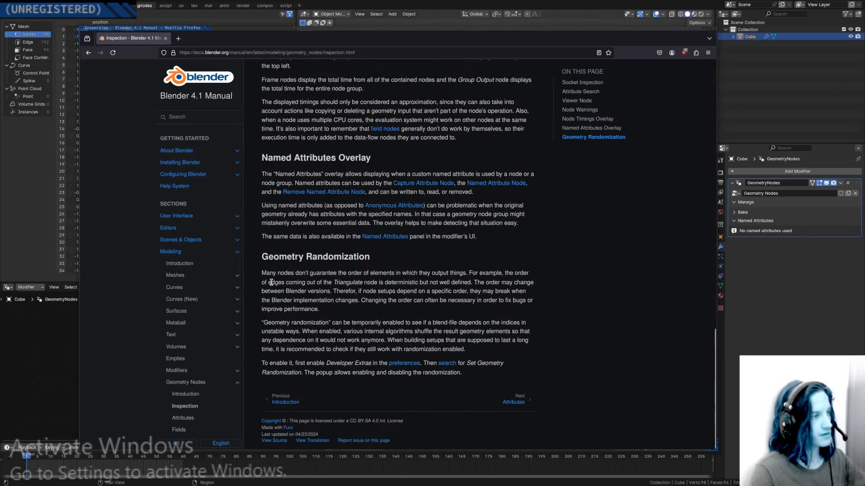
pyautogui.scroll(-1, 234, 289)
# Open the Geometry Nodes manual's Fields page.
pyautogui.scroll(-5, 194, 234)
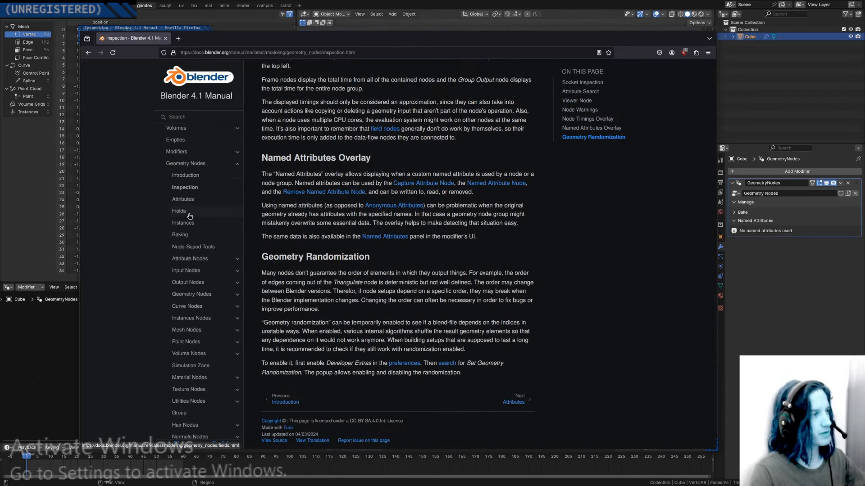
pyautogui.click(190, 216)
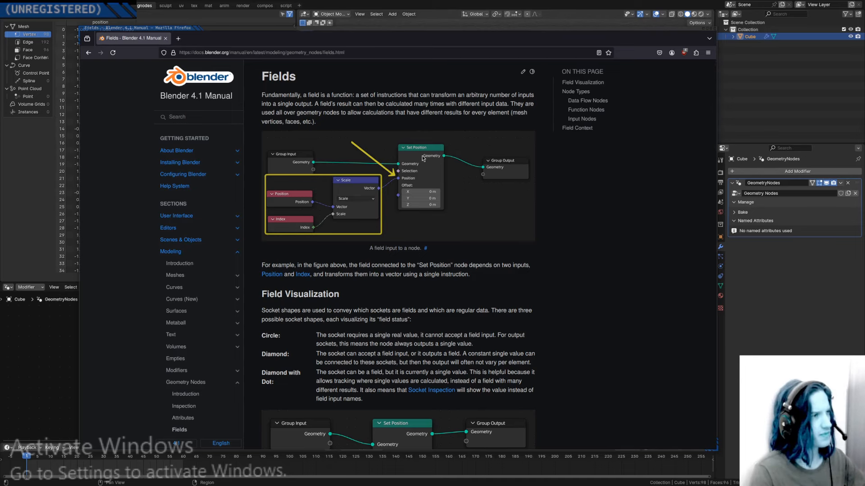
# Switch to Blender and try to add a Set Position node by searching for "set" and browsing the node categories.
pyautogui.hotkey('alt', 'Tab')
pyautogui.rightClick(251, 362)
pyautogui.click(252, 362)
pyautogui.write('set')
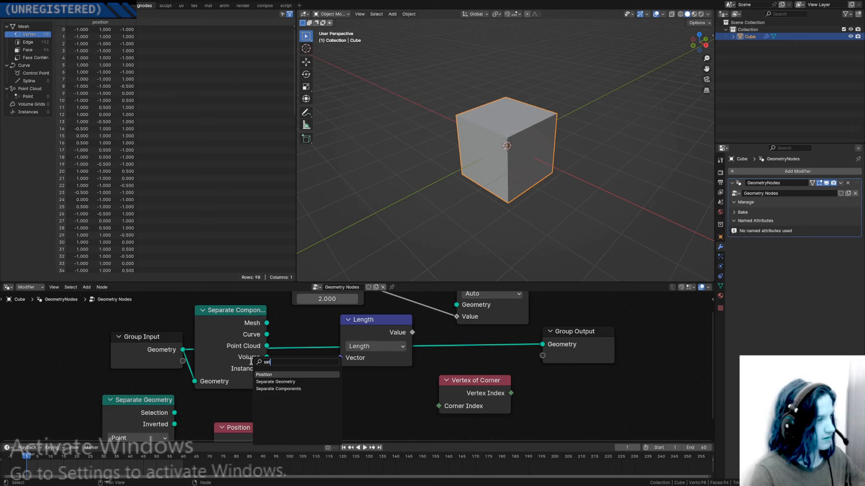
pyautogui.press('Return')
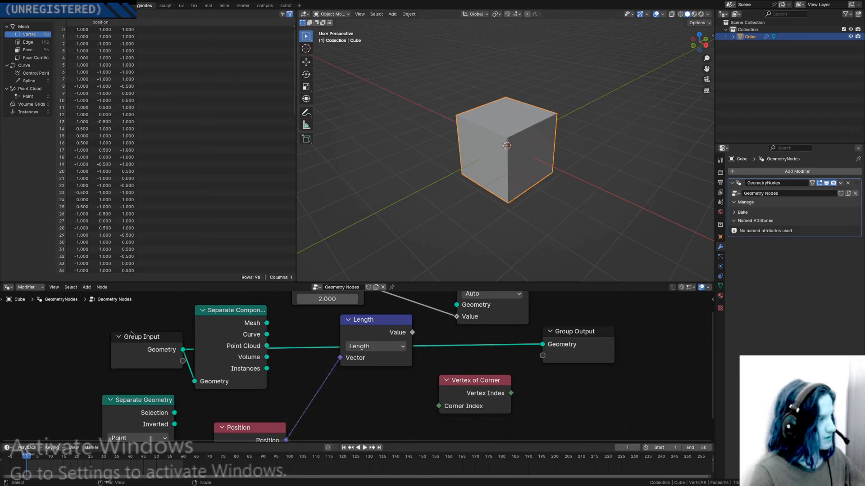
pyautogui.click(86, 289)
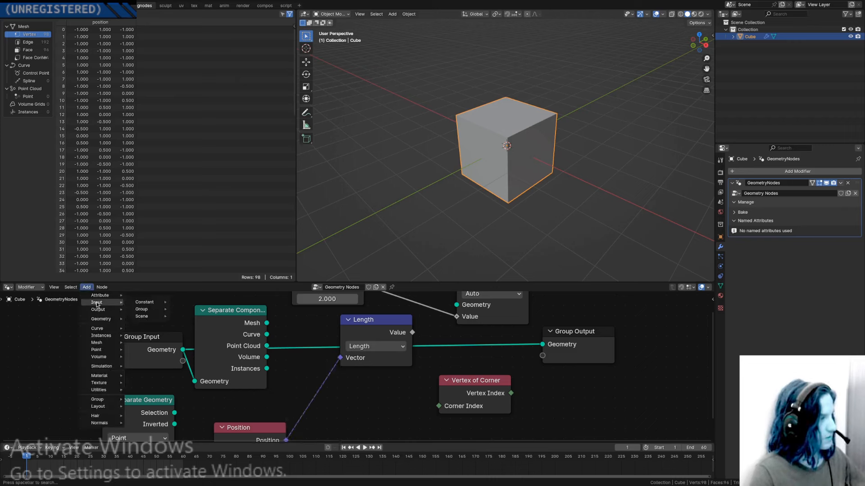
pyautogui.moveTo(97, 295)
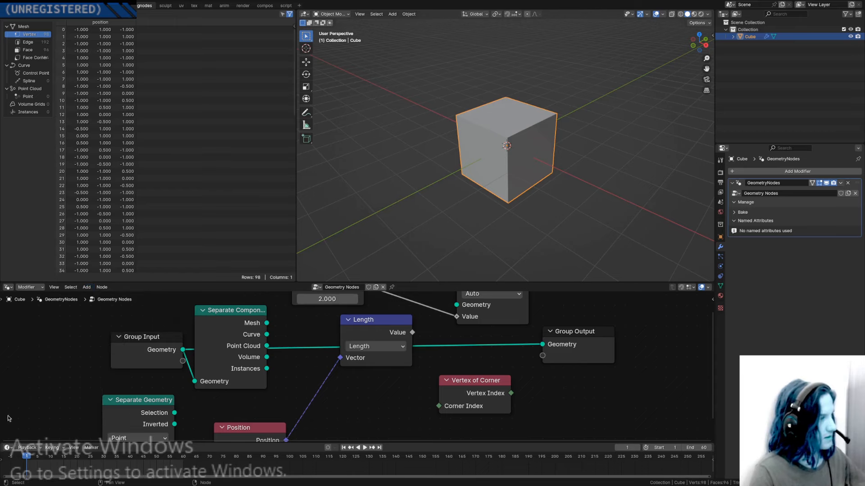
# Check the Set Position example on the Fields page in Firefox, return to Blender and add a Set Position node beside Group Output.
pyautogui.hotkey('alt', 'Tab')
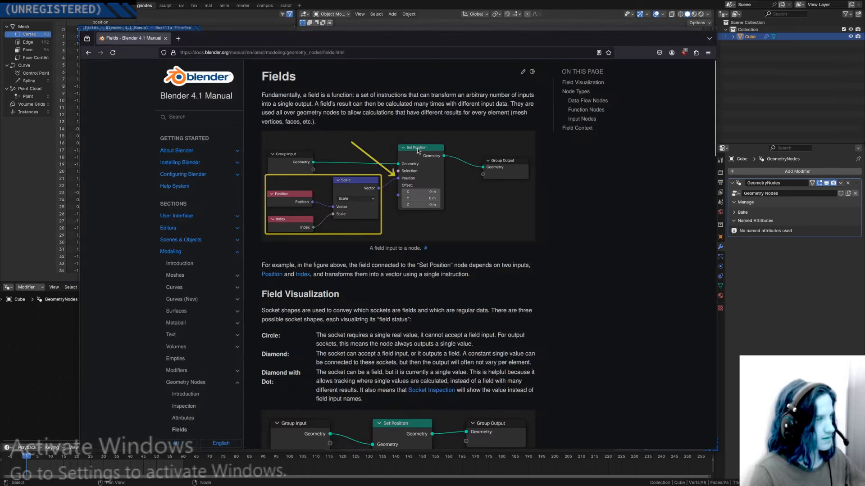
pyautogui.hotkey('alt', 'Tab')
pyautogui.moveTo(97, 343)
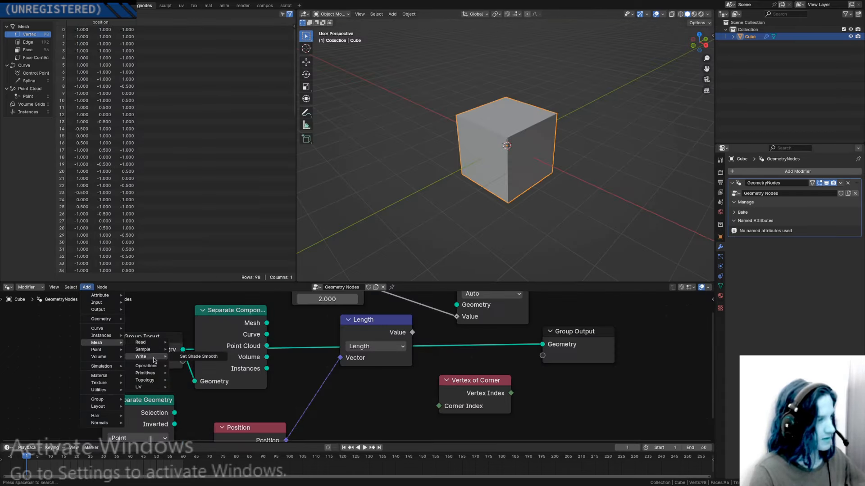
pyautogui.moveTo(120, 312)
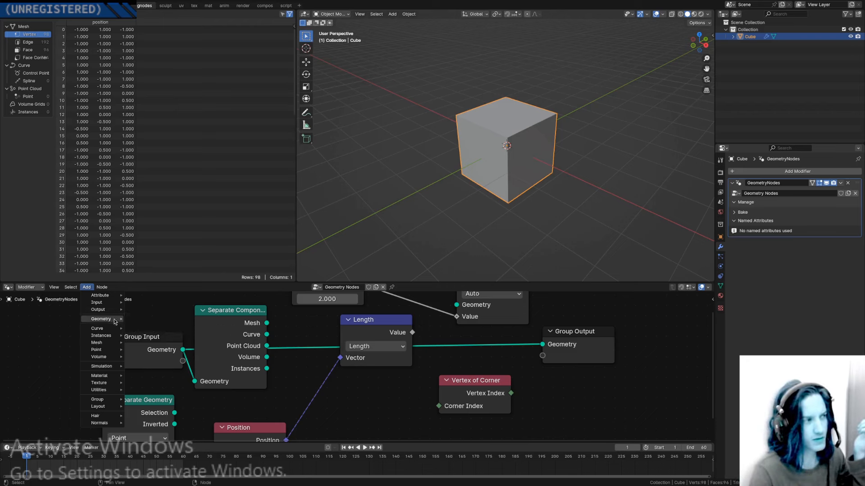
pyautogui.moveTo(142, 344)
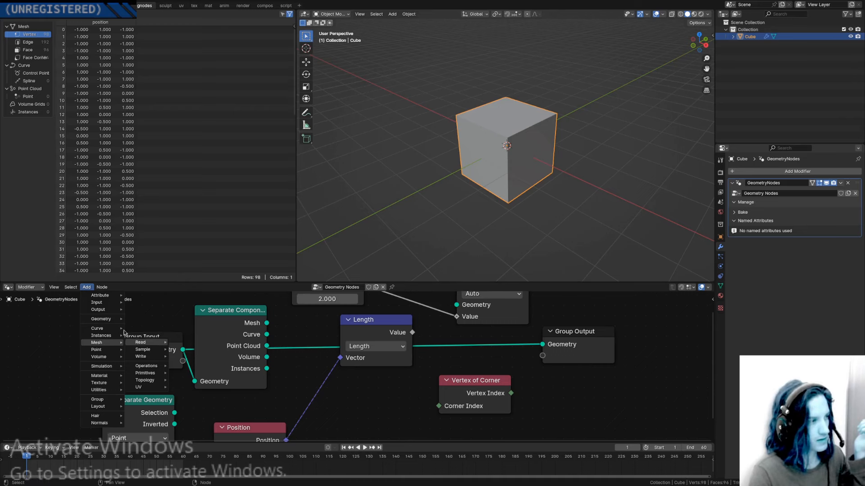
pyautogui.moveTo(167, 335)
pyautogui.click(215, 340)
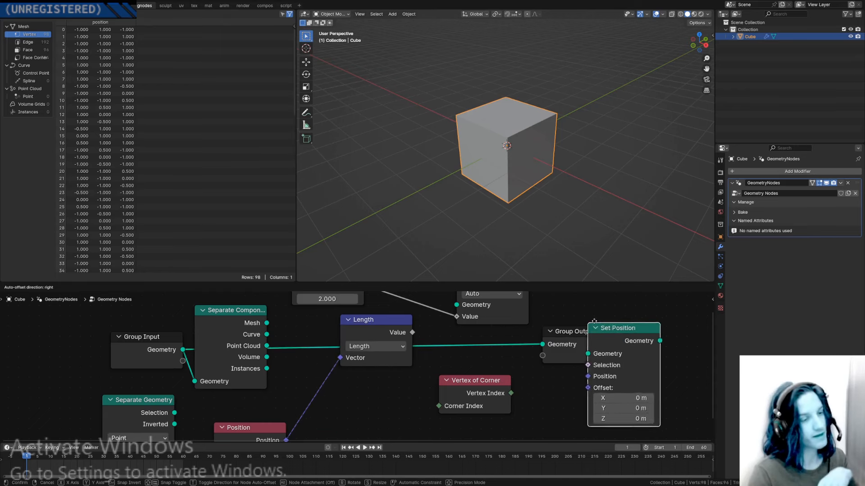
pyautogui.click(625, 323)
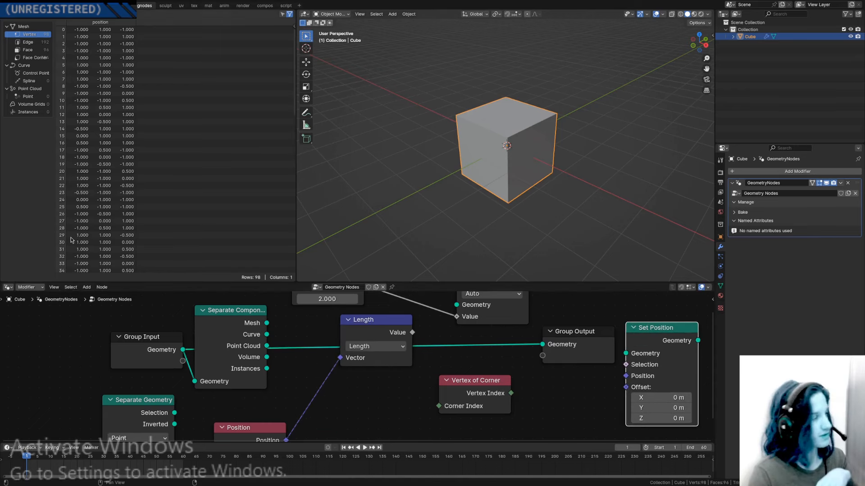
# Add a Position node and connect its output to the Position input of Set Position.
pyautogui.click(86, 287)
pyautogui.moveTo(101, 319)
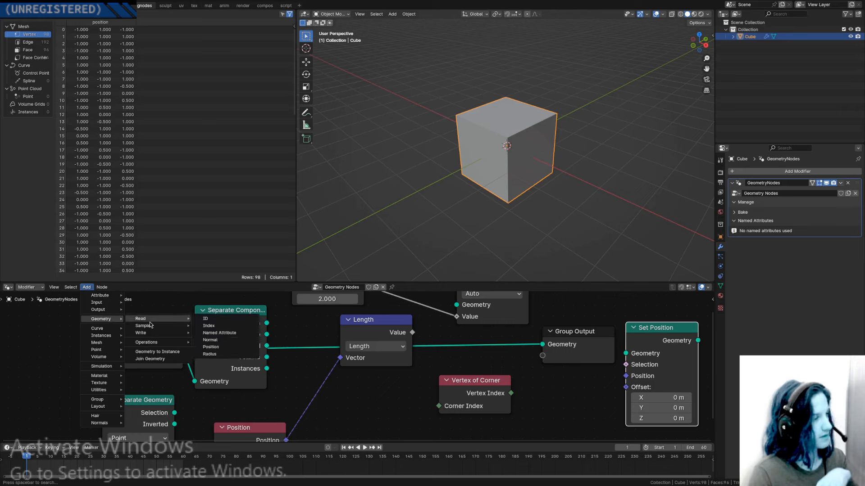
pyautogui.click(211, 347)
pyautogui.click(559, 390)
pyautogui.moveTo(539, 431); pyautogui.dragTo(425, 424, button='middle')
pyautogui.moveTo(486, 394); pyautogui.dragTo(519, 372)
# Clear the old separate and corner nodes and route the geometry from Group Input through Set Position to Group Output.
pyautogui.moveTo(16, 345); pyautogui.dragTo(104, 330, button='middle')
pyautogui.moveTo(104, 331); pyautogui.dragTo(68, 346)
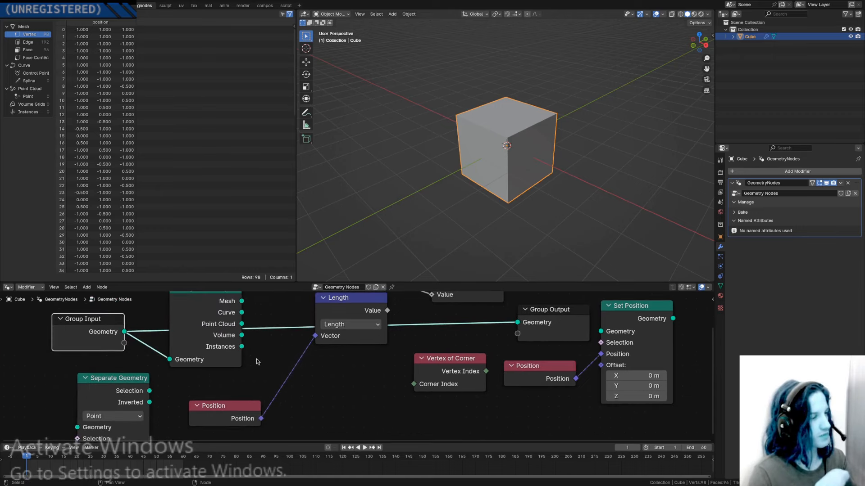
pyautogui.moveTo(315, 364); pyautogui.dragTo(159, 368, button='middle')
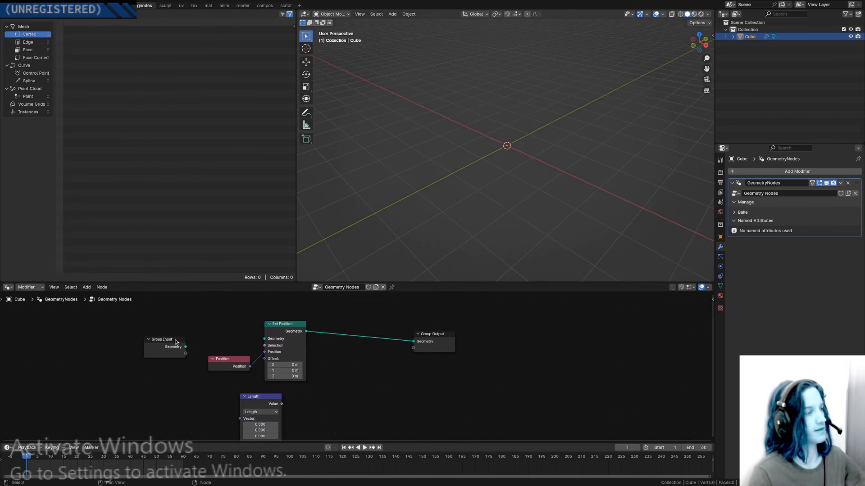
pyautogui.moveTo(185, 347); pyautogui.dragTo(265, 340)
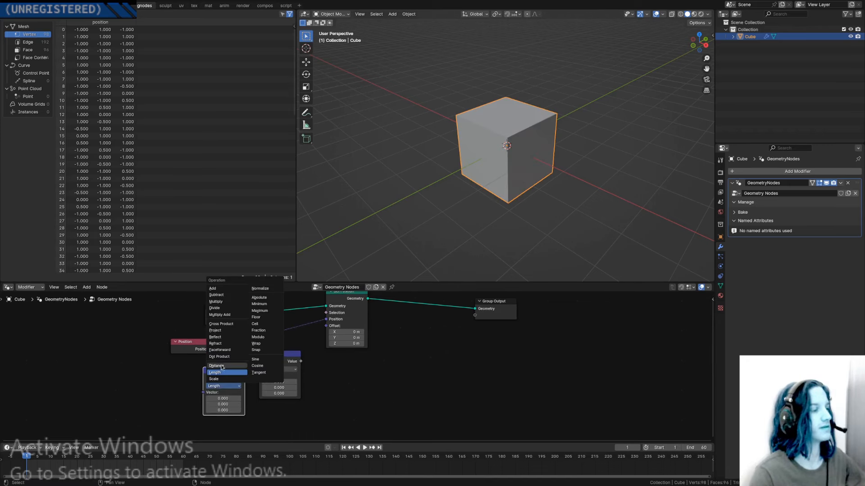
# Divide the Position vector by its Length before it enters Set Position, and spread the nodes out for readability.
pyautogui.click(225, 375)
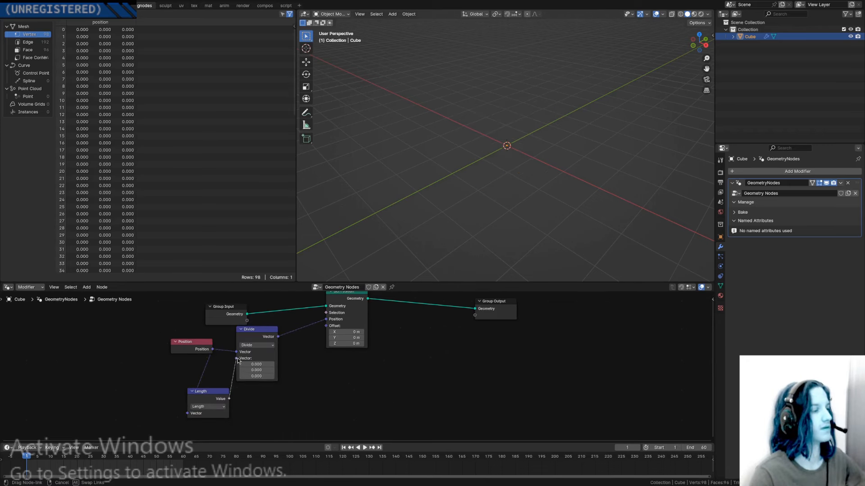
pyautogui.moveTo(229, 399); pyautogui.dragTo(236, 359)
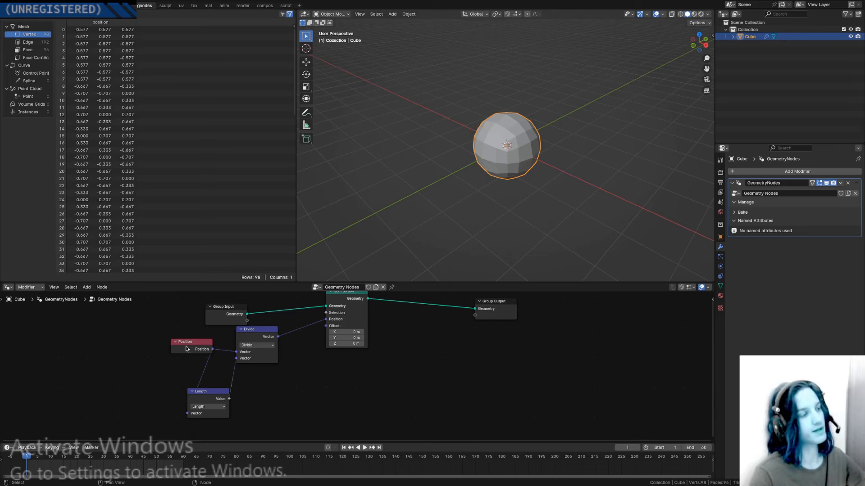
pyautogui.moveTo(186, 349); pyautogui.dragTo(145, 352)
pyautogui.moveTo(209, 392); pyautogui.dragTo(206, 362)
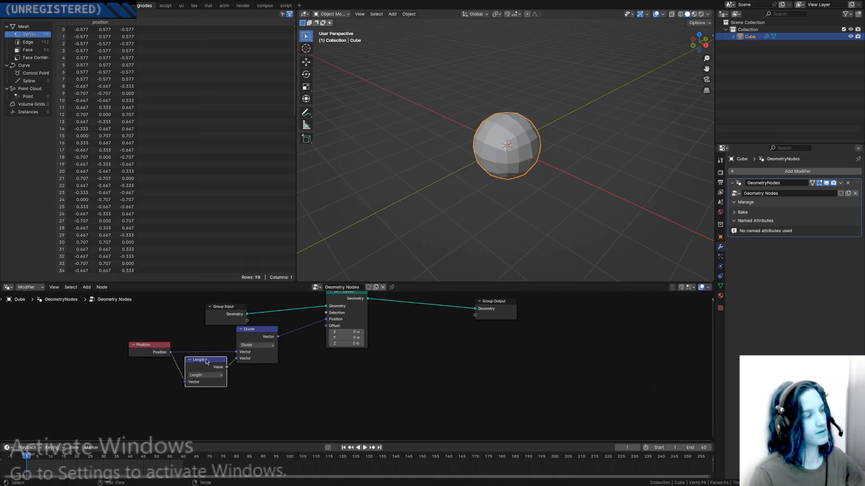
pyautogui.moveTo(204, 330); pyautogui.dragTo(197, 358, button='middle')
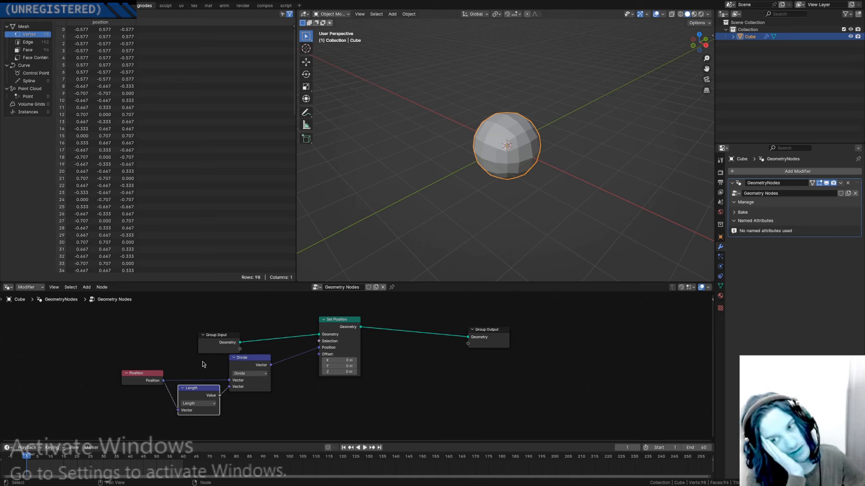
pyautogui.moveTo(145, 380); pyautogui.dragTo(127, 381)
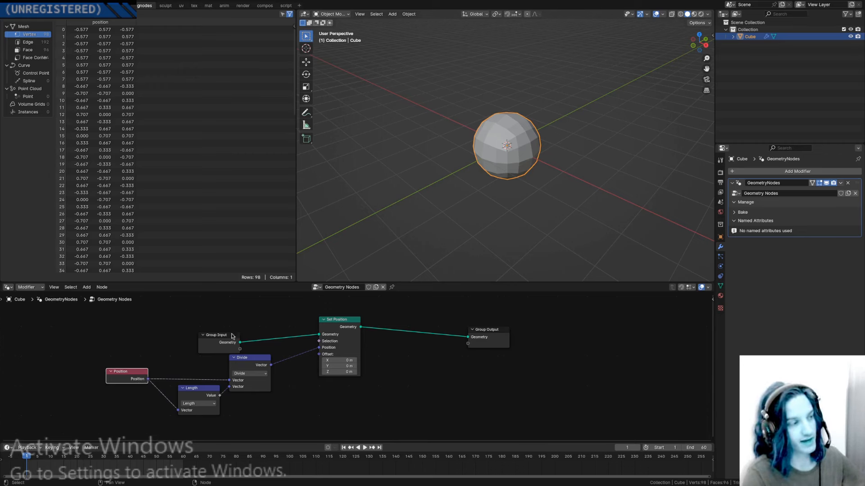
pyautogui.moveTo(223, 348); pyautogui.dragTo(199, 332)
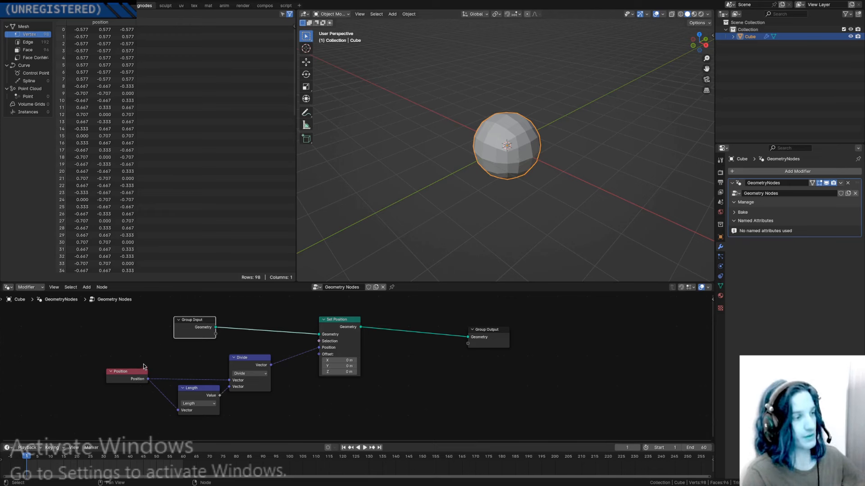
# Subdivide all faces of the cube twice in Edit Mode and return to Object Mode.
pyautogui.press('Tab')
pyautogui.rightClick(476, 176)
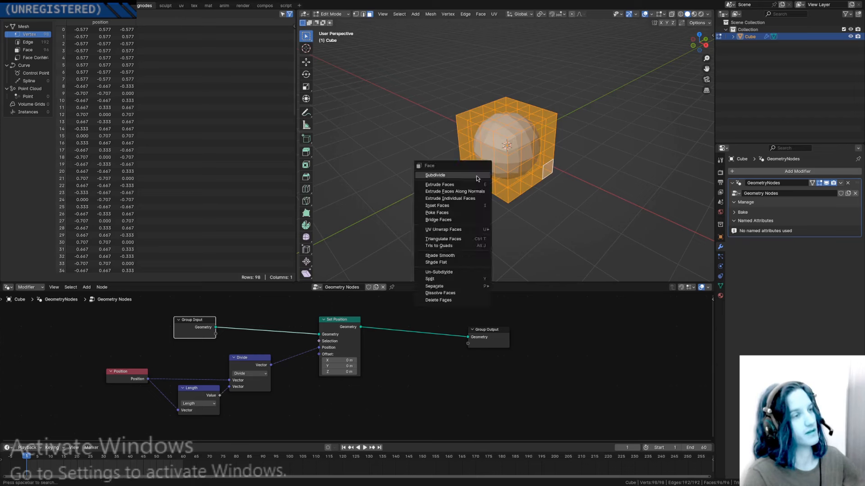
pyautogui.click(476, 176)
pyautogui.rightClick(477, 176)
pyautogui.click(477, 175)
pyautogui.press('Tab')
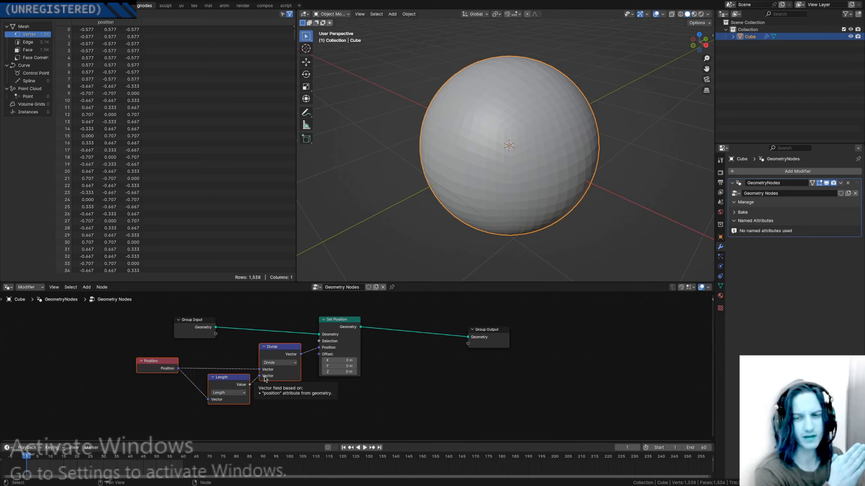
# Reposition the Position node closer to the Length and Divide nodes.
pyautogui.click(146, 383)
pyautogui.moveTo(148, 370); pyautogui.dragTo(143, 369)
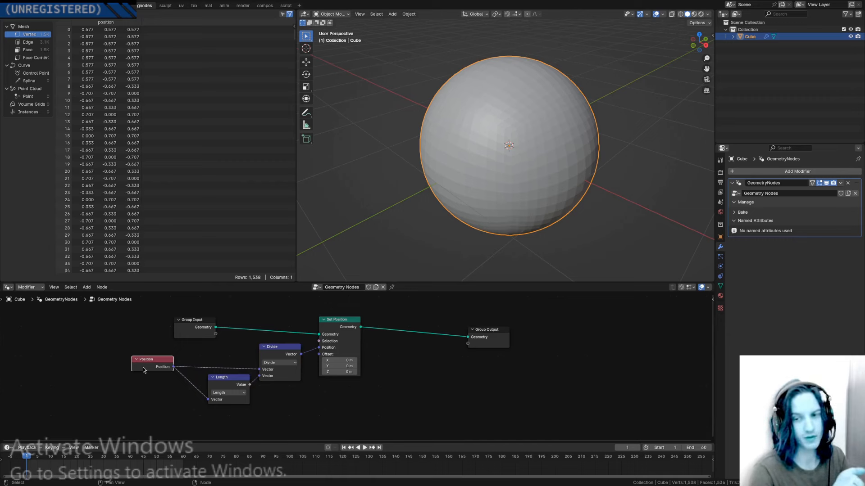
pyautogui.moveTo(141, 368); pyautogui.dragTo(157, 376)
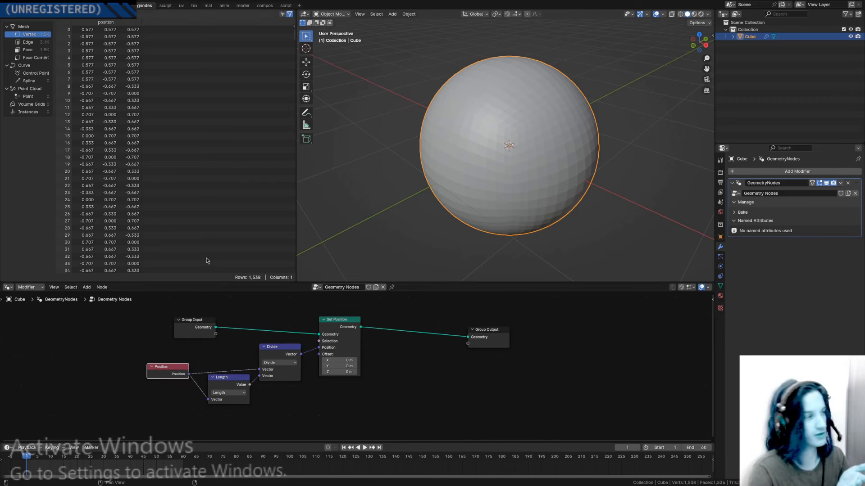
pyautogui.click(86, 287)
pyautogui.moveTo(101, 318)
pyautogui.moveTo(158, 318)
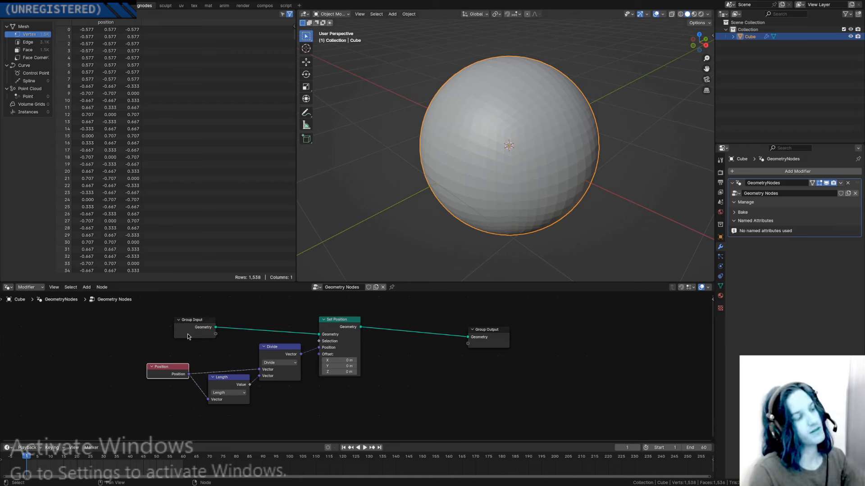
pyautogui.scroll(2, 186, 334)
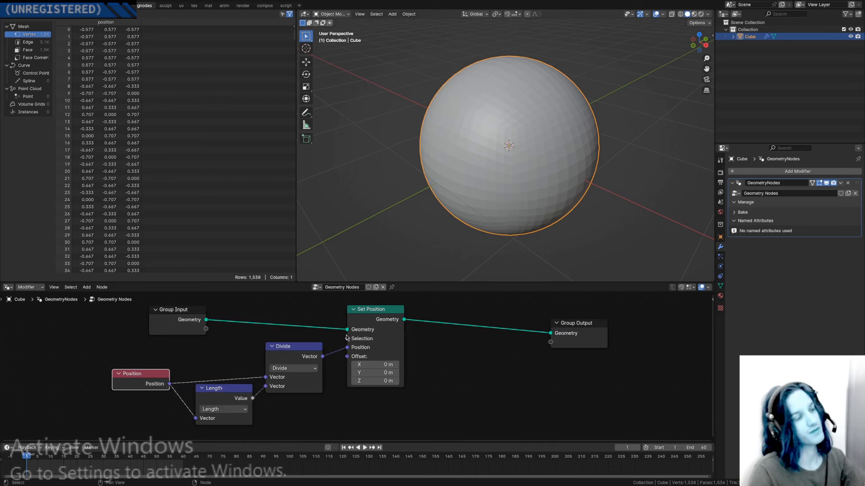
pyautogui.moveTo(337, 351); pyautogui.dragTo(347, 347)
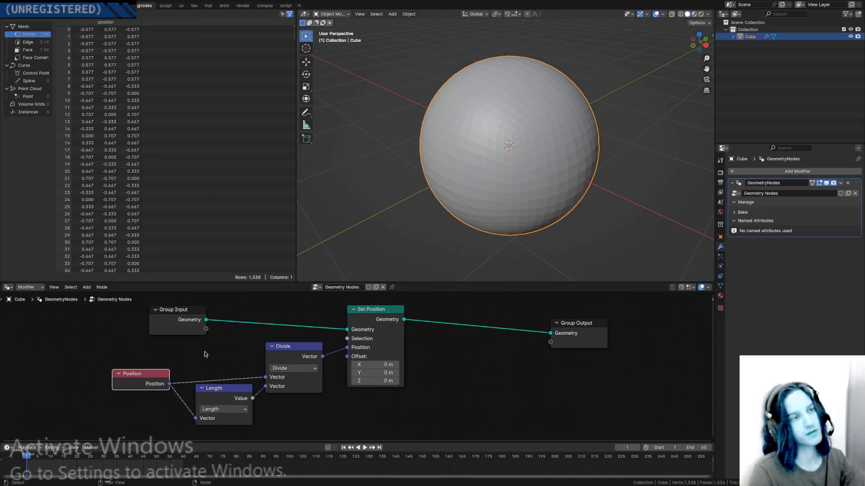
pyautogui.click(205, 354)
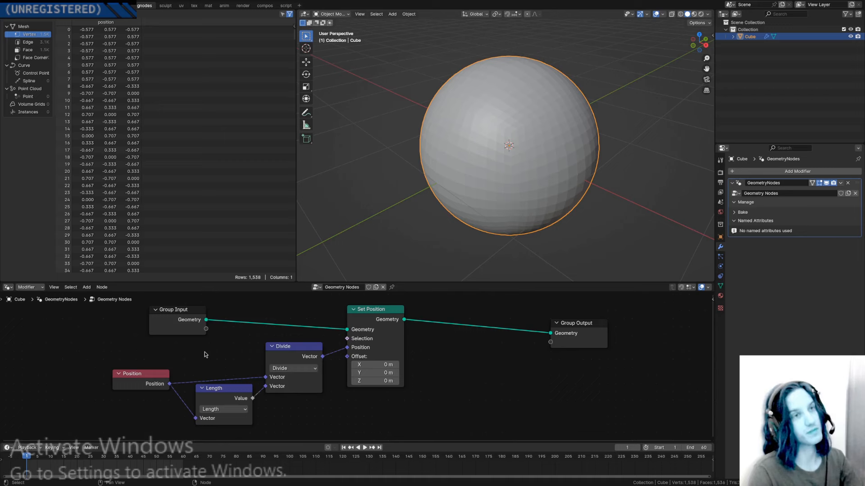
pyautogui.moveTo(206, 355); pyautogui.dragTo(208, 356, button='middle')
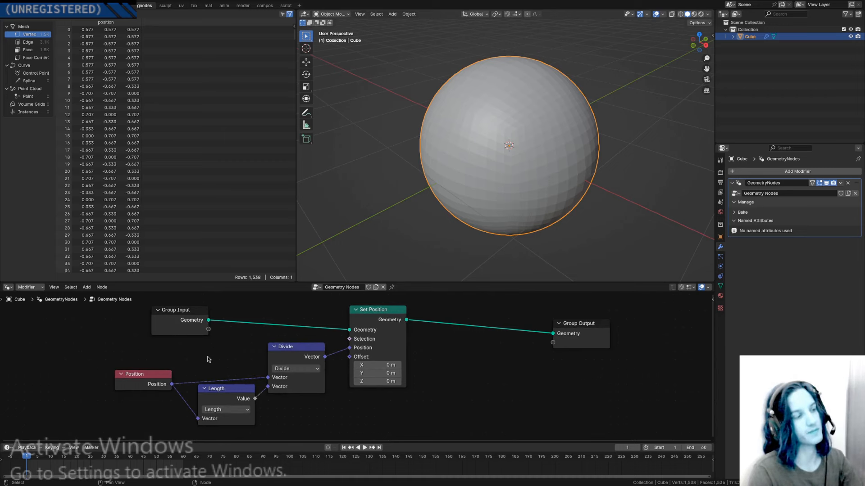
# Shift the Position and Length nodes slightly up and select the Divide node.
pyautogui.moveTo(160, 385); pyautogui.dragTo(161, 373)
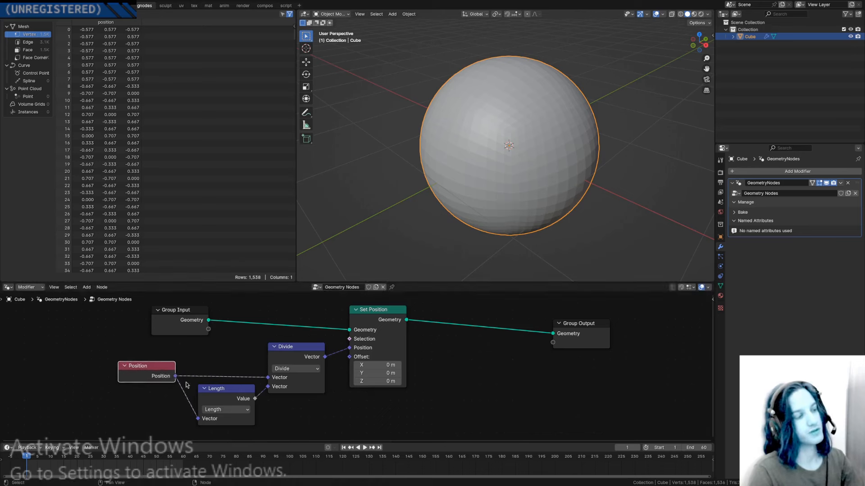
pyautogui.moveTo(236, 397); pyautogui.dragTo(235, 395)
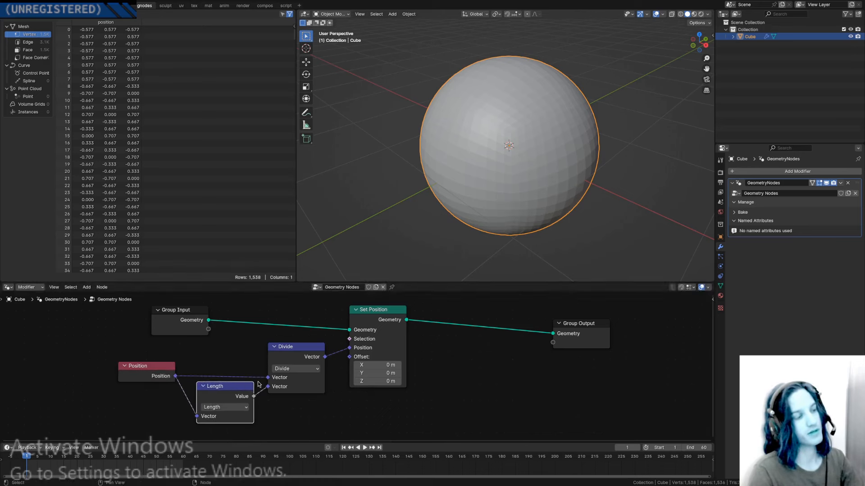
pyautogui.click(291, 359)
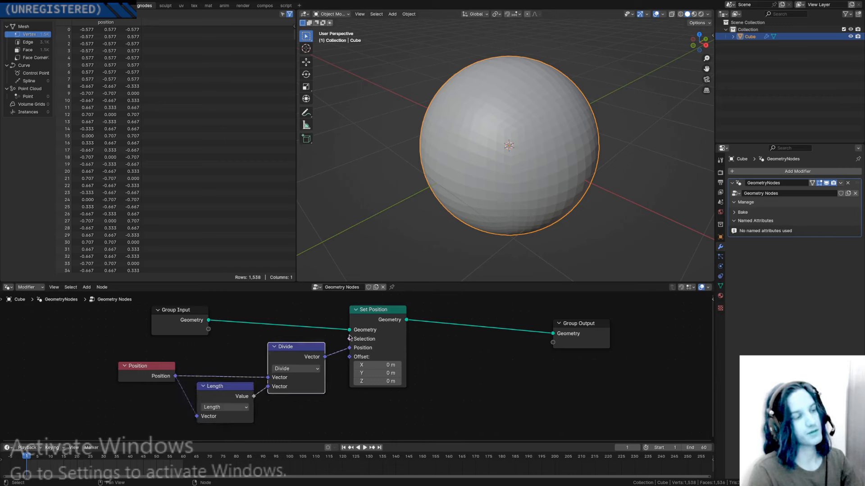
pyautogui.moveTo(350, 333)
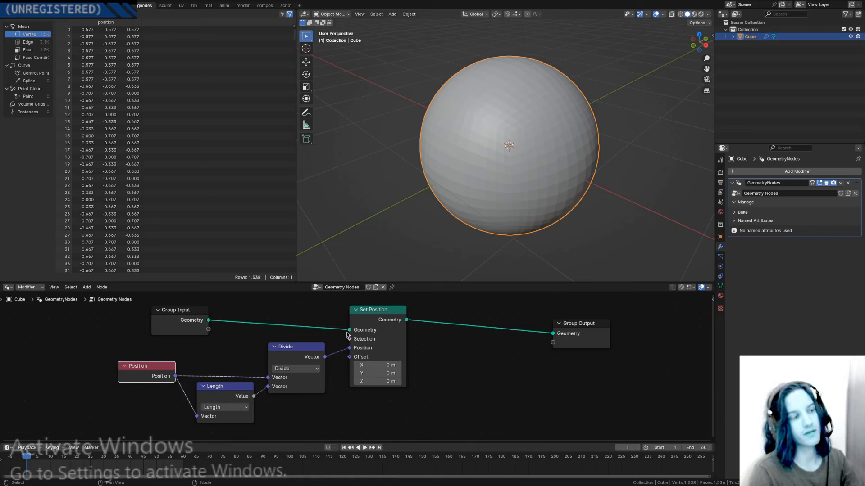
pyautogui.moveTo(350, 334)
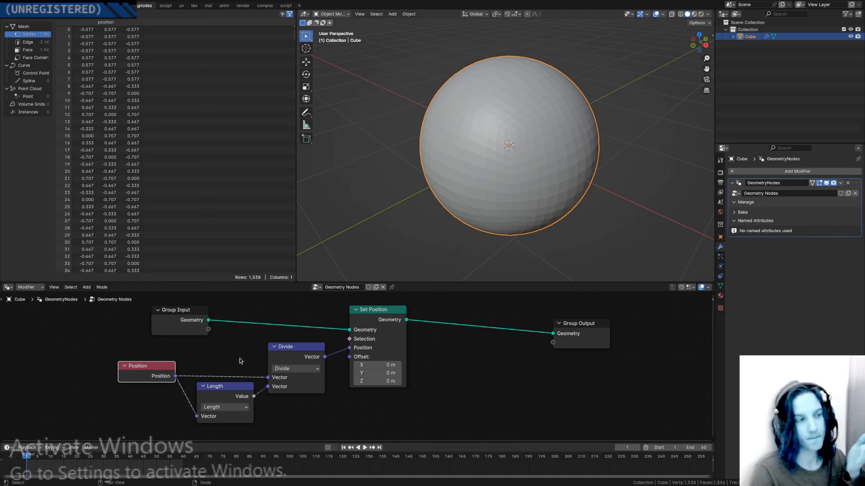
pyautogui.moveTo(253, 364); pyautogui.dragTo(263, 369, button='middle')
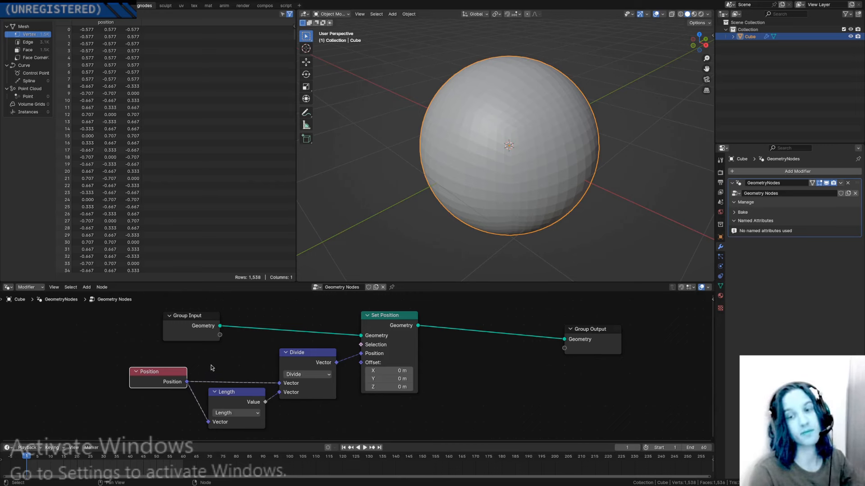
pyautogui.moveTo(222, 362); pyautogui.dragTo(312, 417)
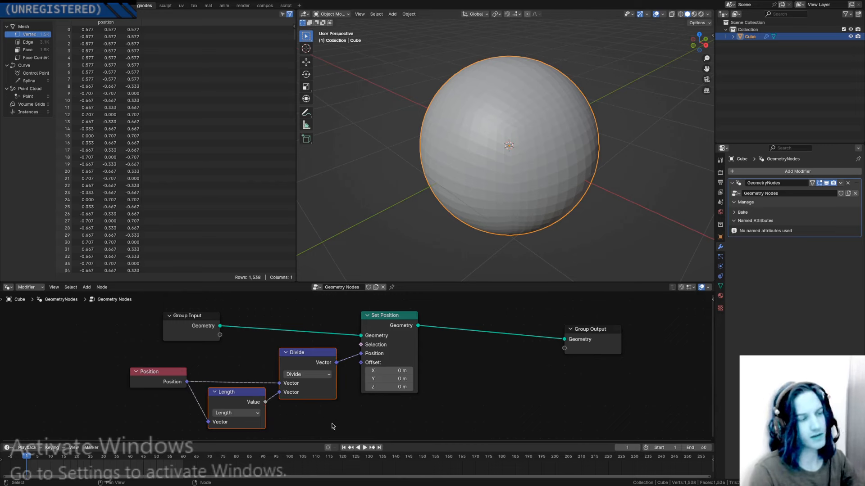
pyautogui.click(328, 419)
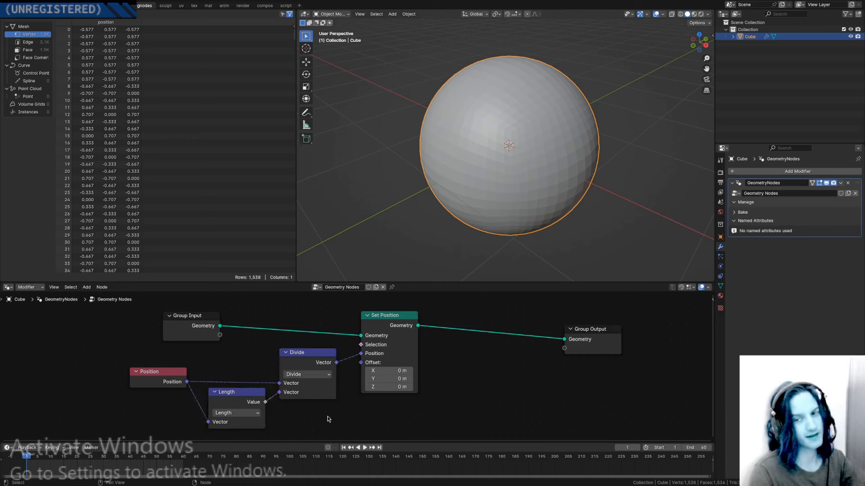